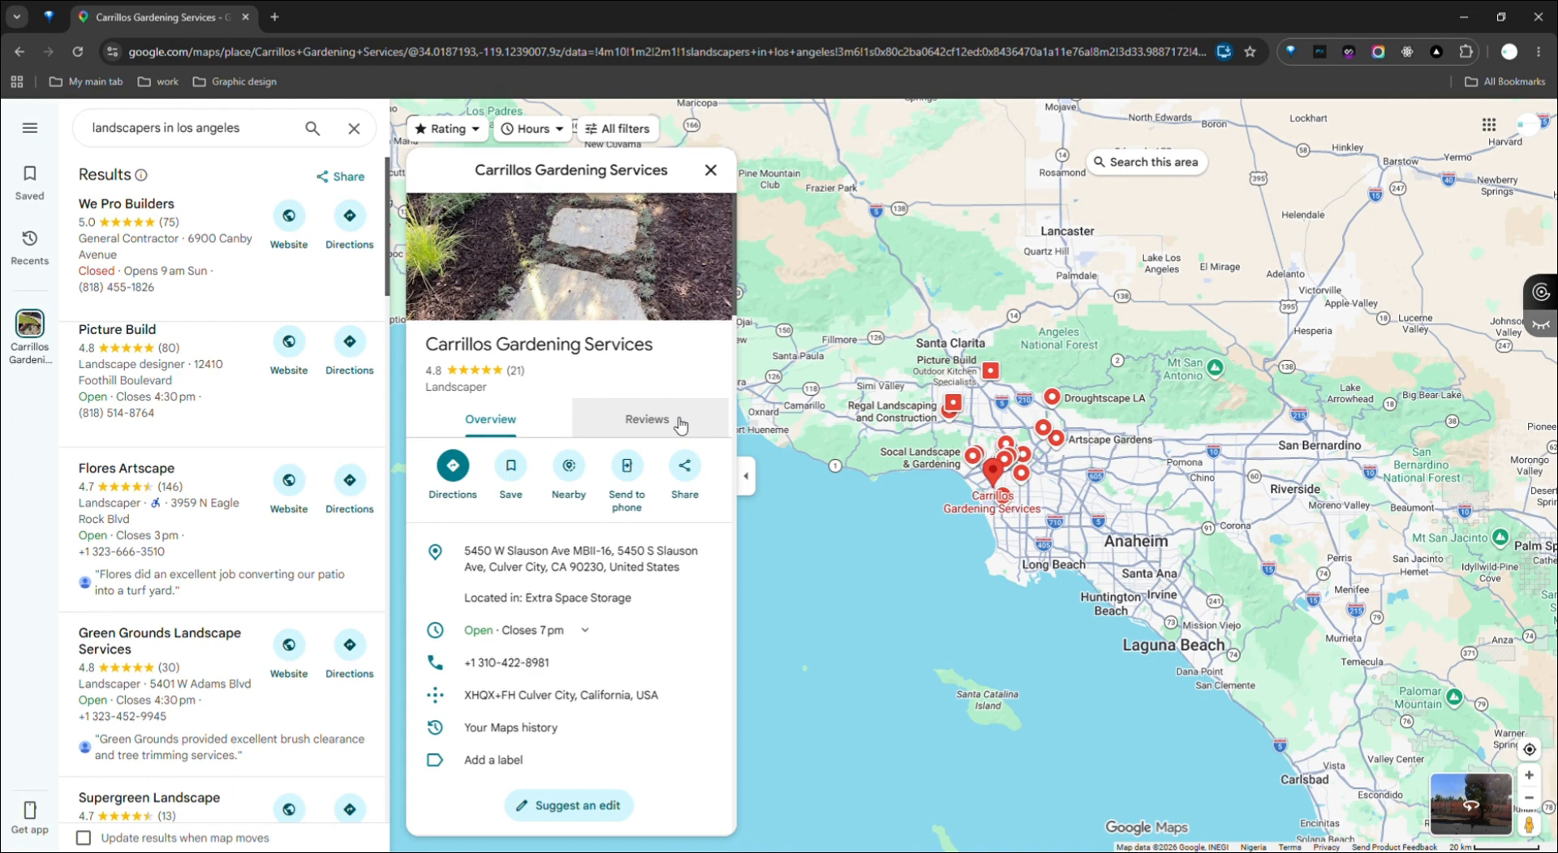
Examine the overview details and review summary of the Carrillos Gardening Services listing, and open its full reviews.
scroll(519, 379, down, 3)
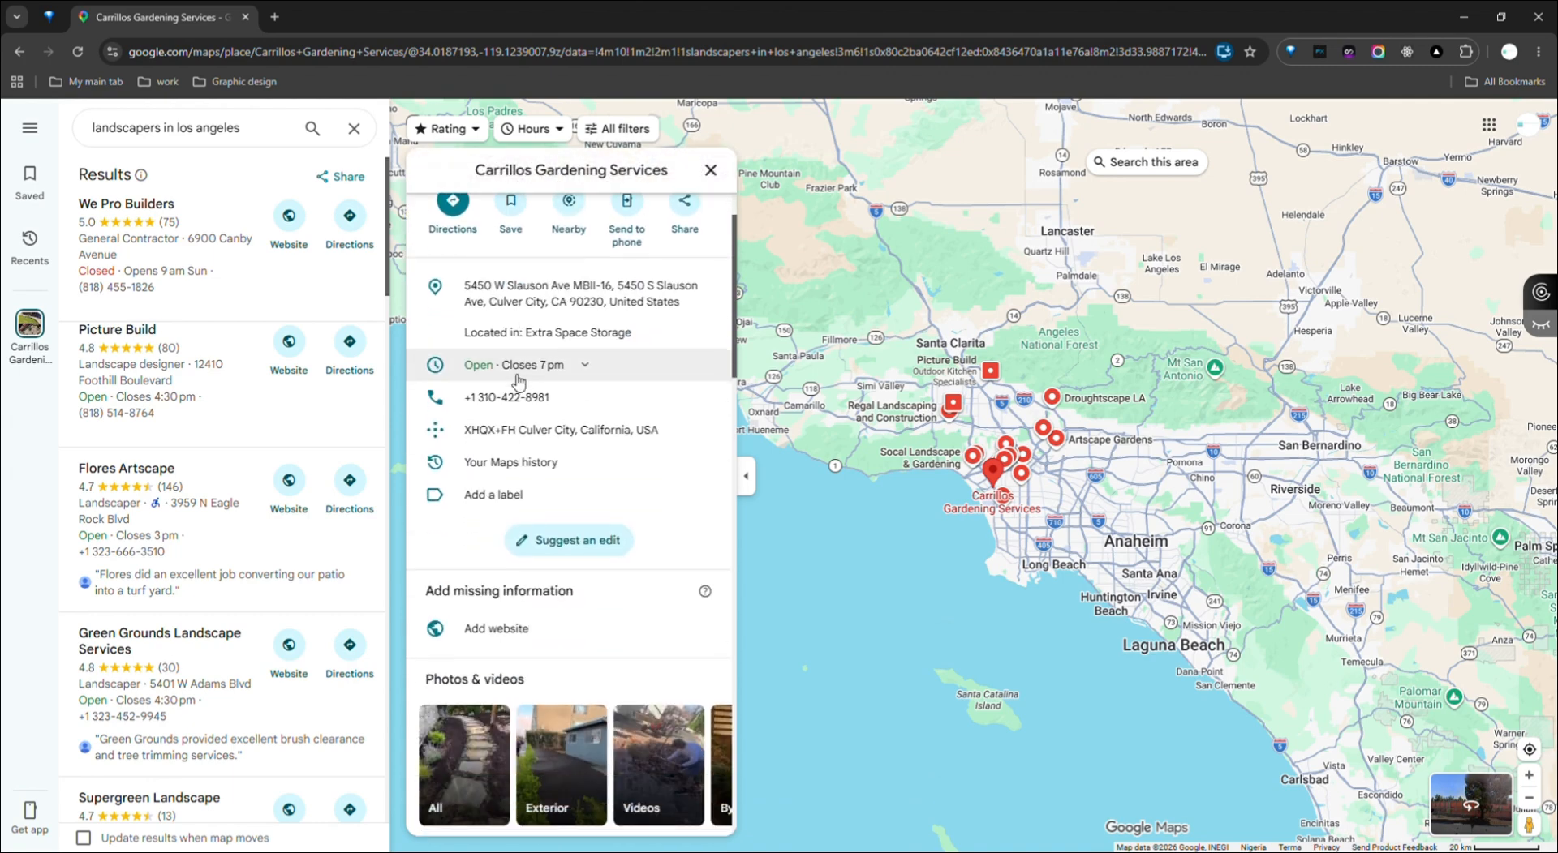
scroll(520, 379, down, 3)
scroll(519, 380, down, 3)
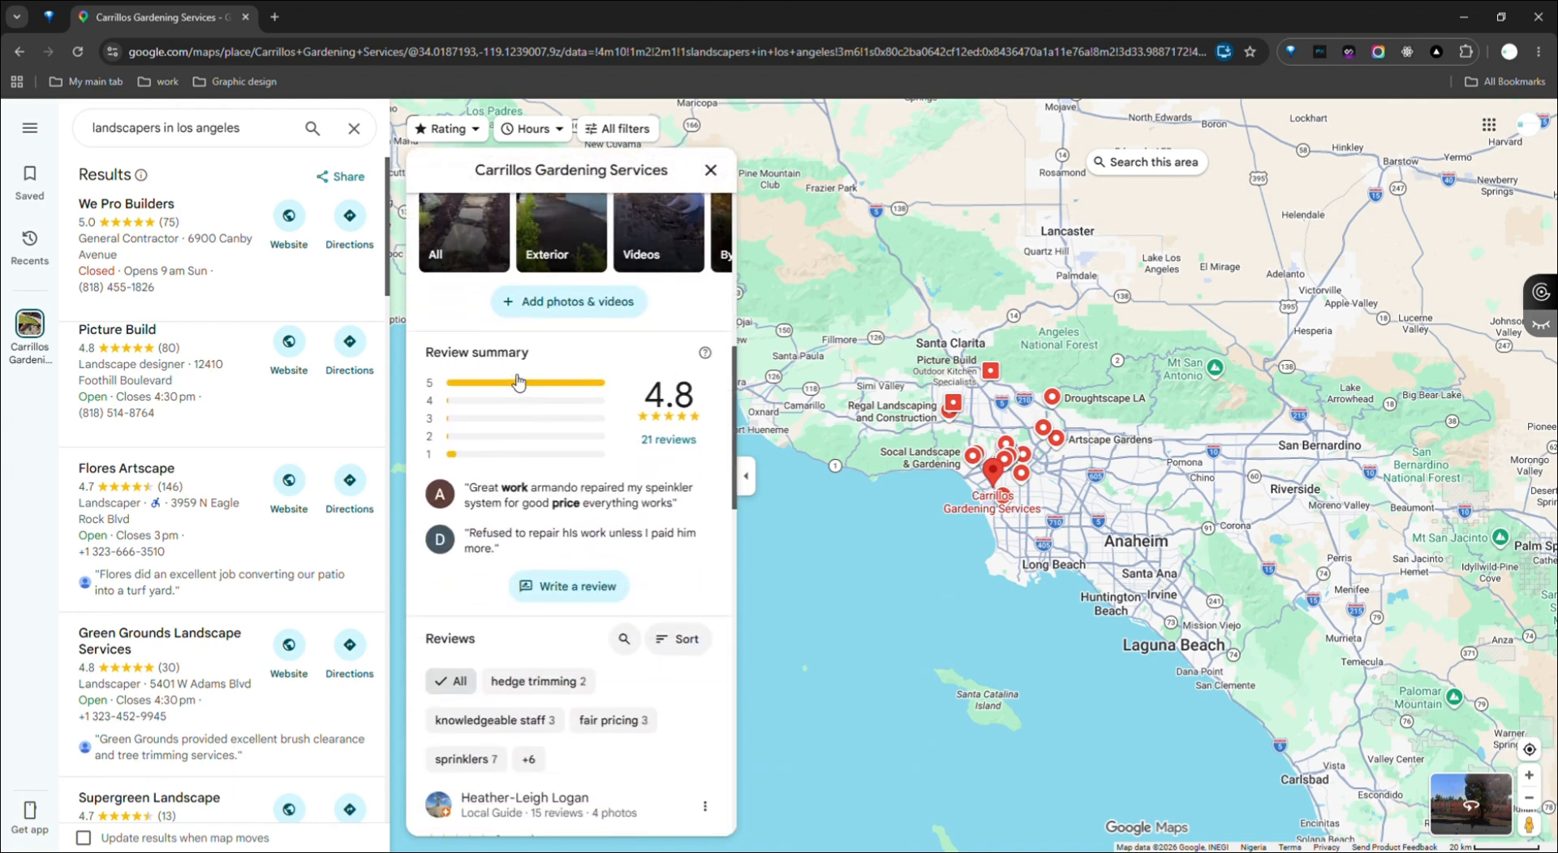
scroll(519, 382, up, 10)
click(647, 442)
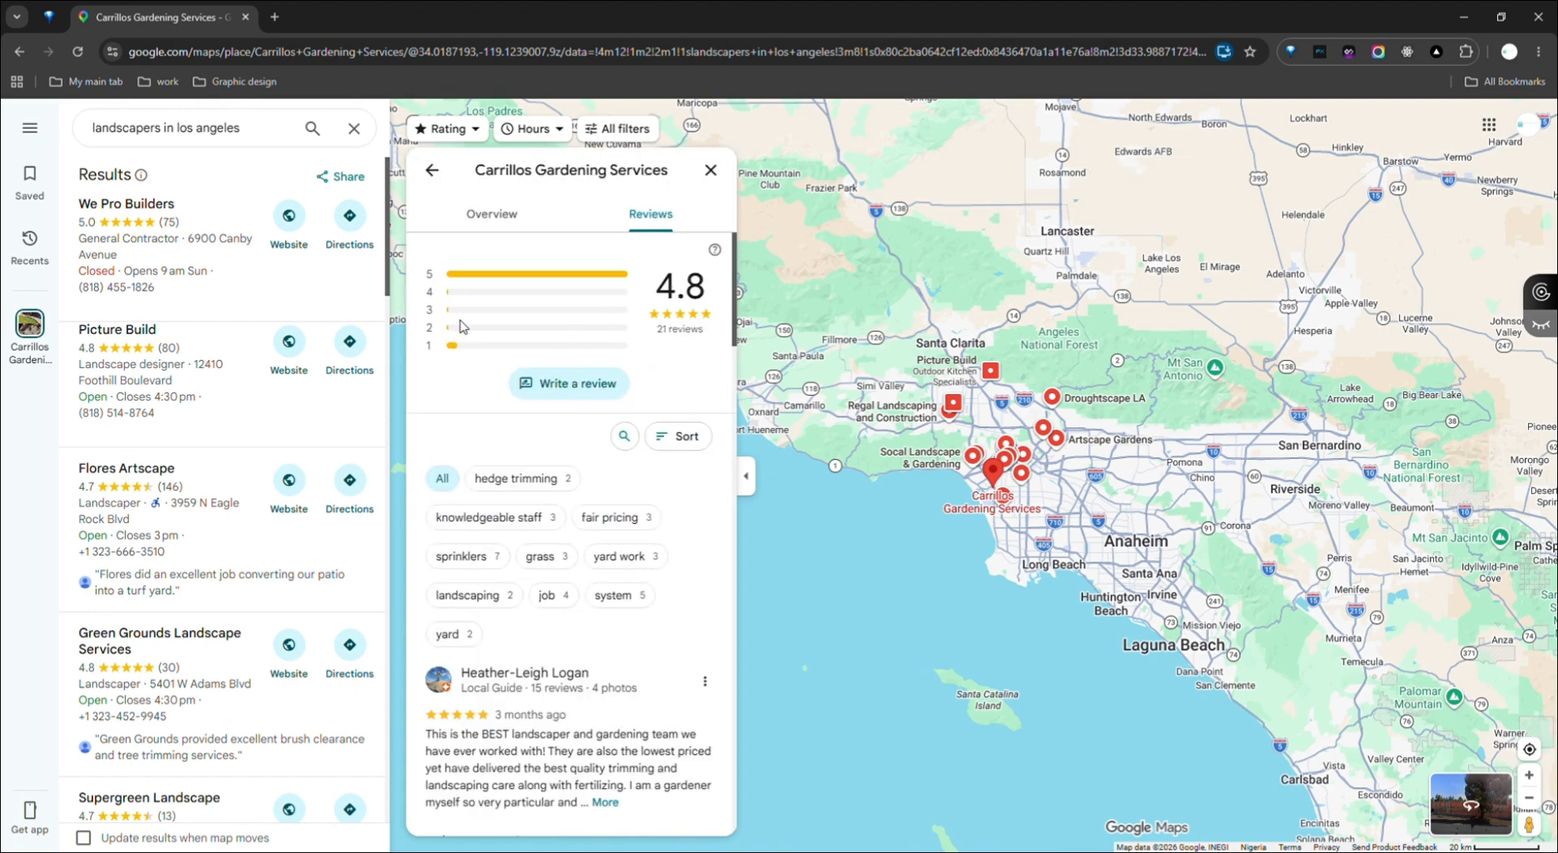
Select the text of the Carrillos Gardening Services listing with its reviews, and select the listing's full web address.
mouse_move(492, 171)
mouse_down()
mouse_move(654, 410)
mouse_move(665, 755)
mouse_move(568, 844)
mouse_move(614, 664)
mouse_move(601, 836)
mouse_move(548, 159)
mouse_move(490, 177)
mouse_up()
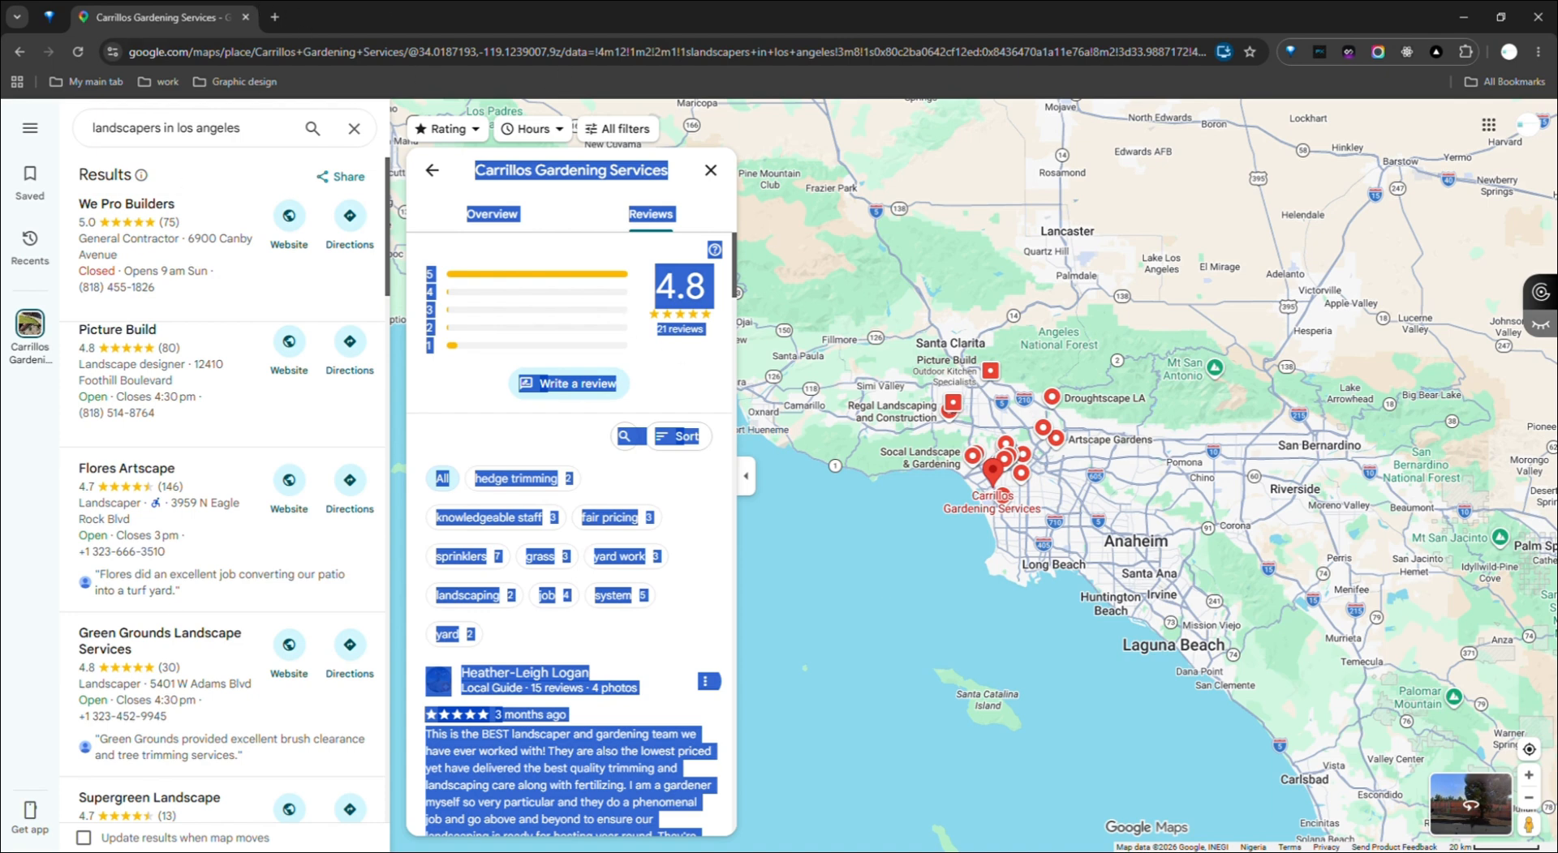
key(alt+Tab)
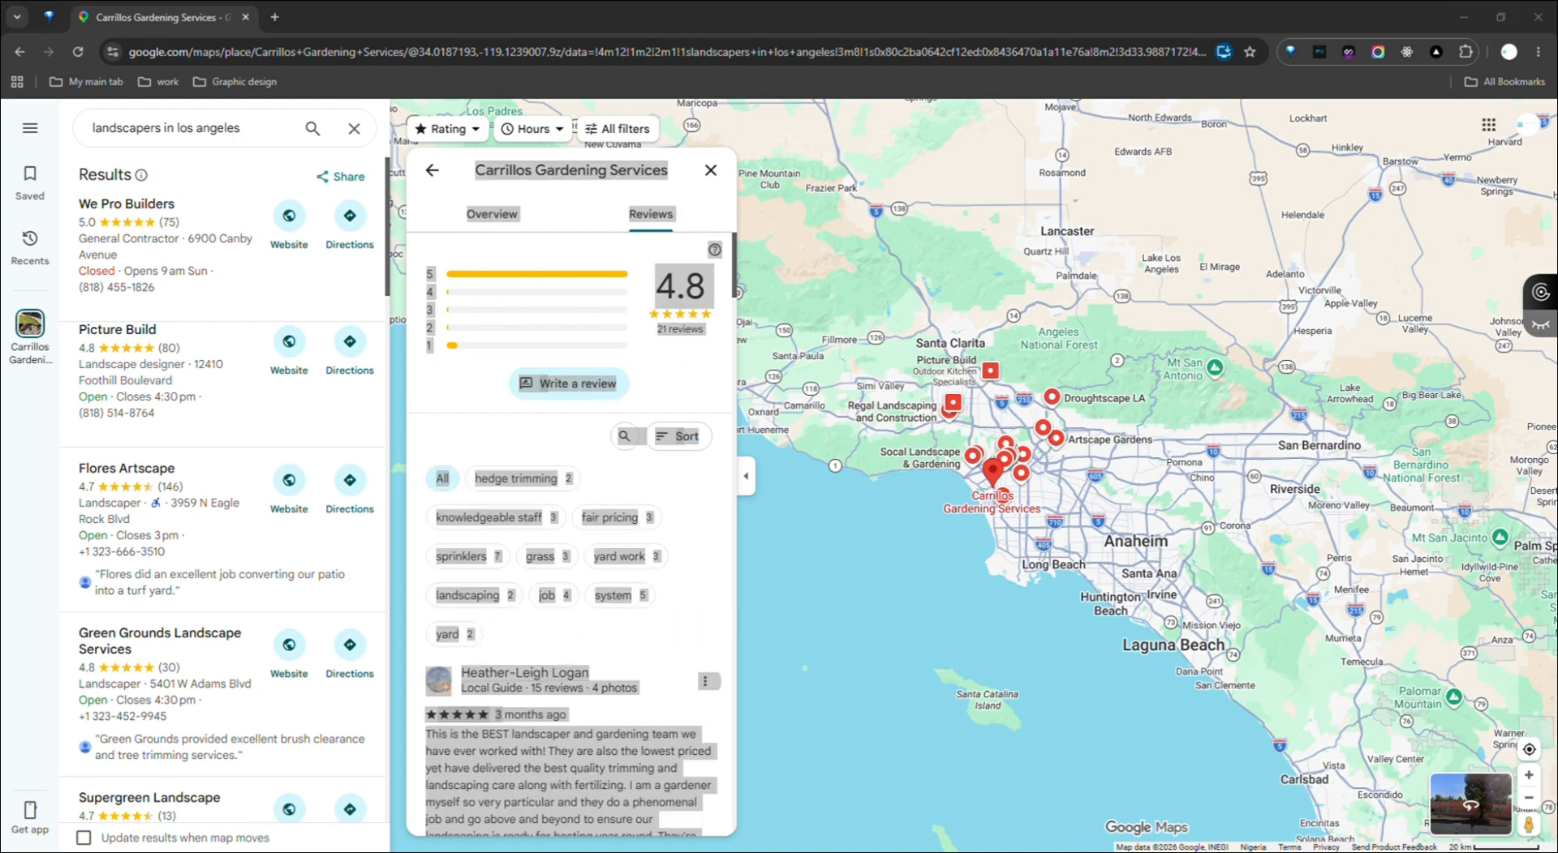
click(1027, 18)
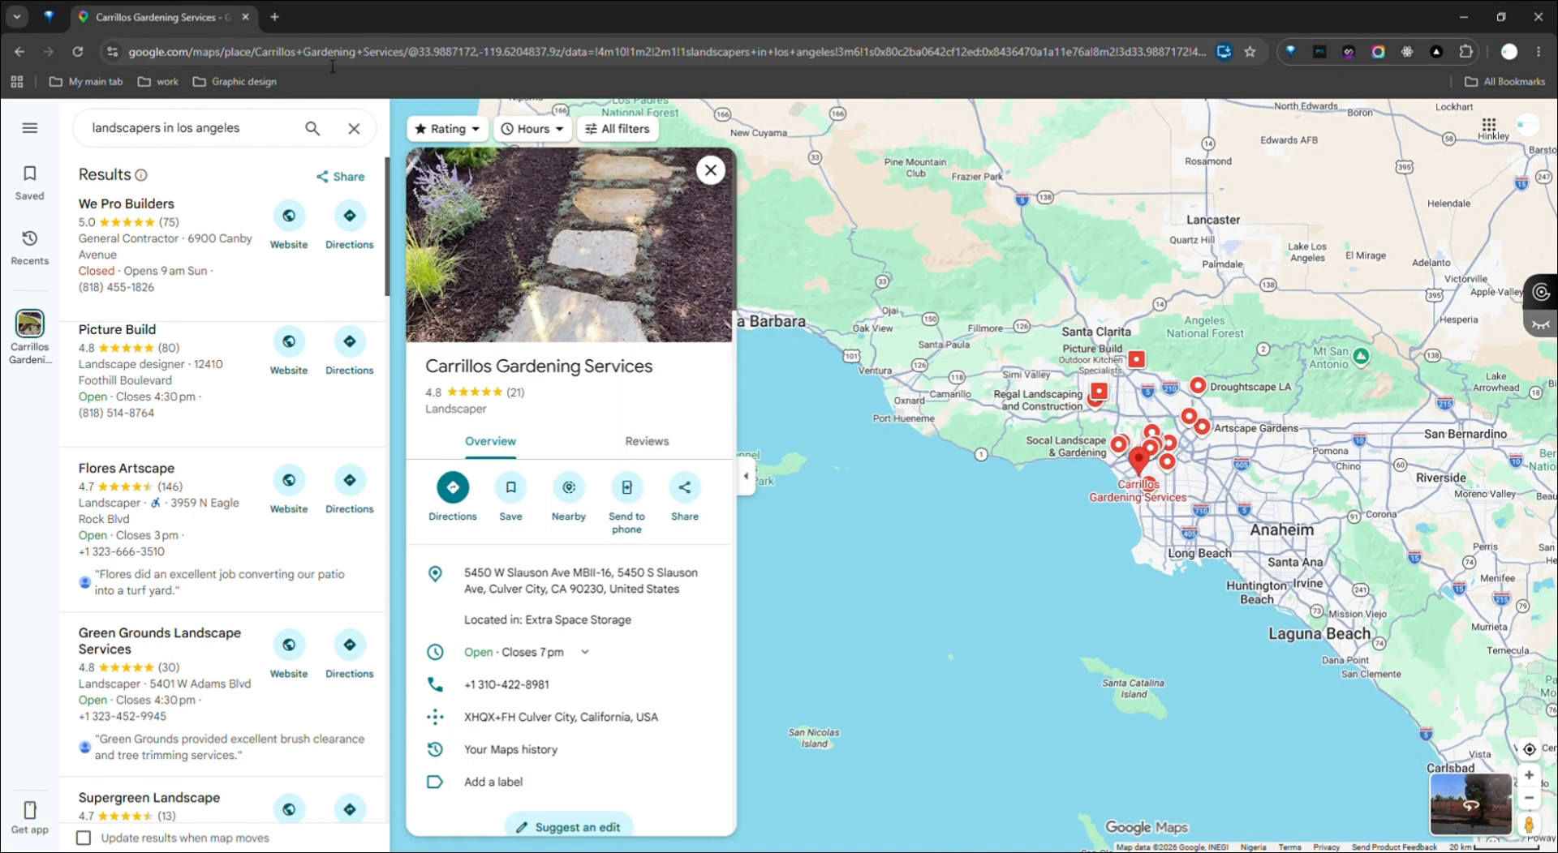
click(327, 65)
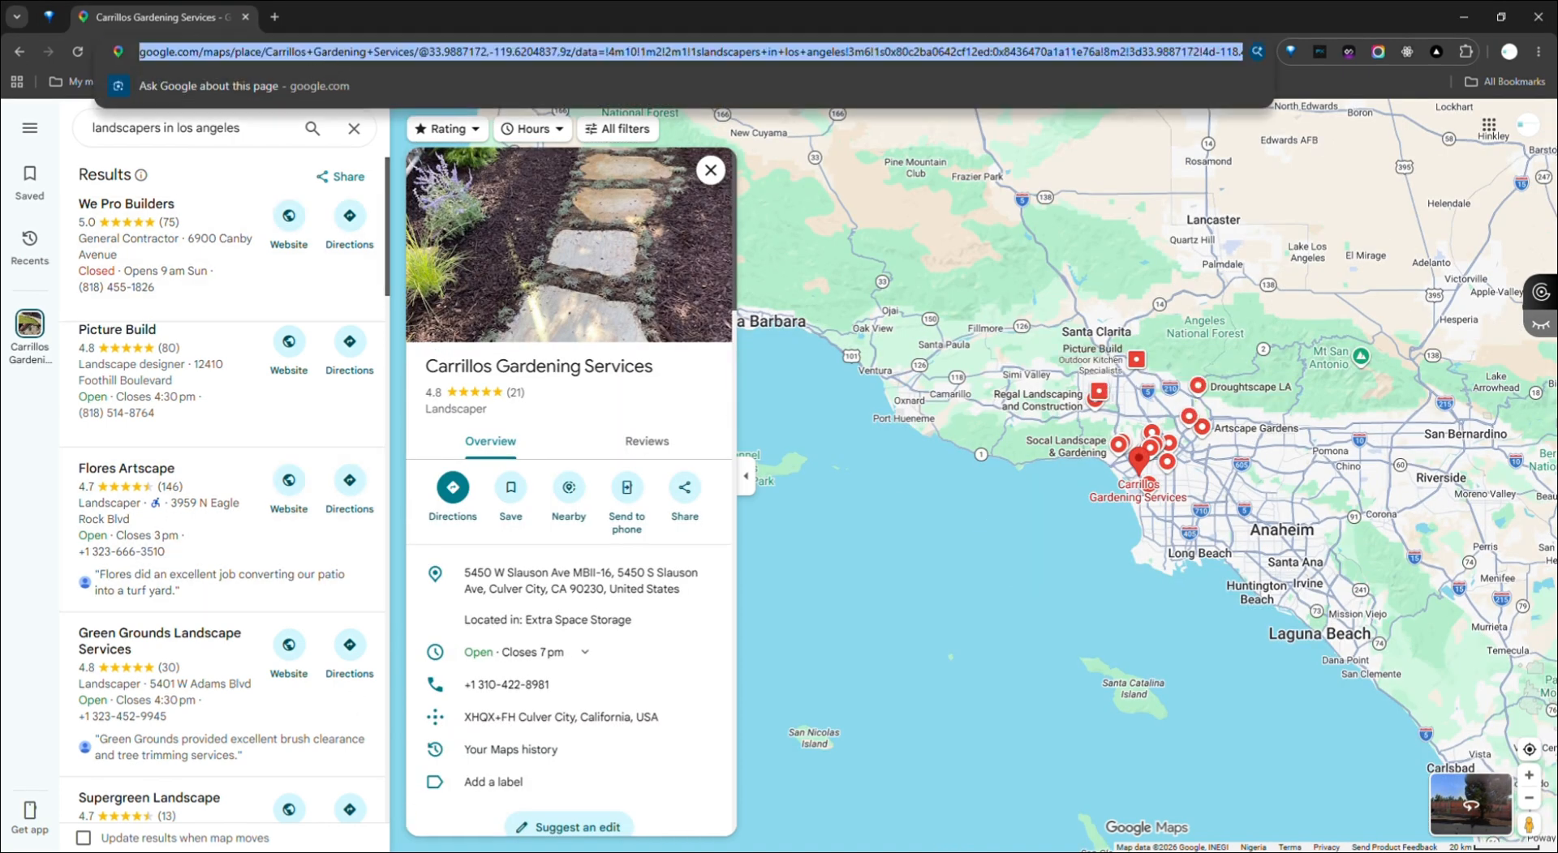
Switch to the Business Branding and Online Strategy report in Gemini and export it to Google Docs.
key(alt+Tab)
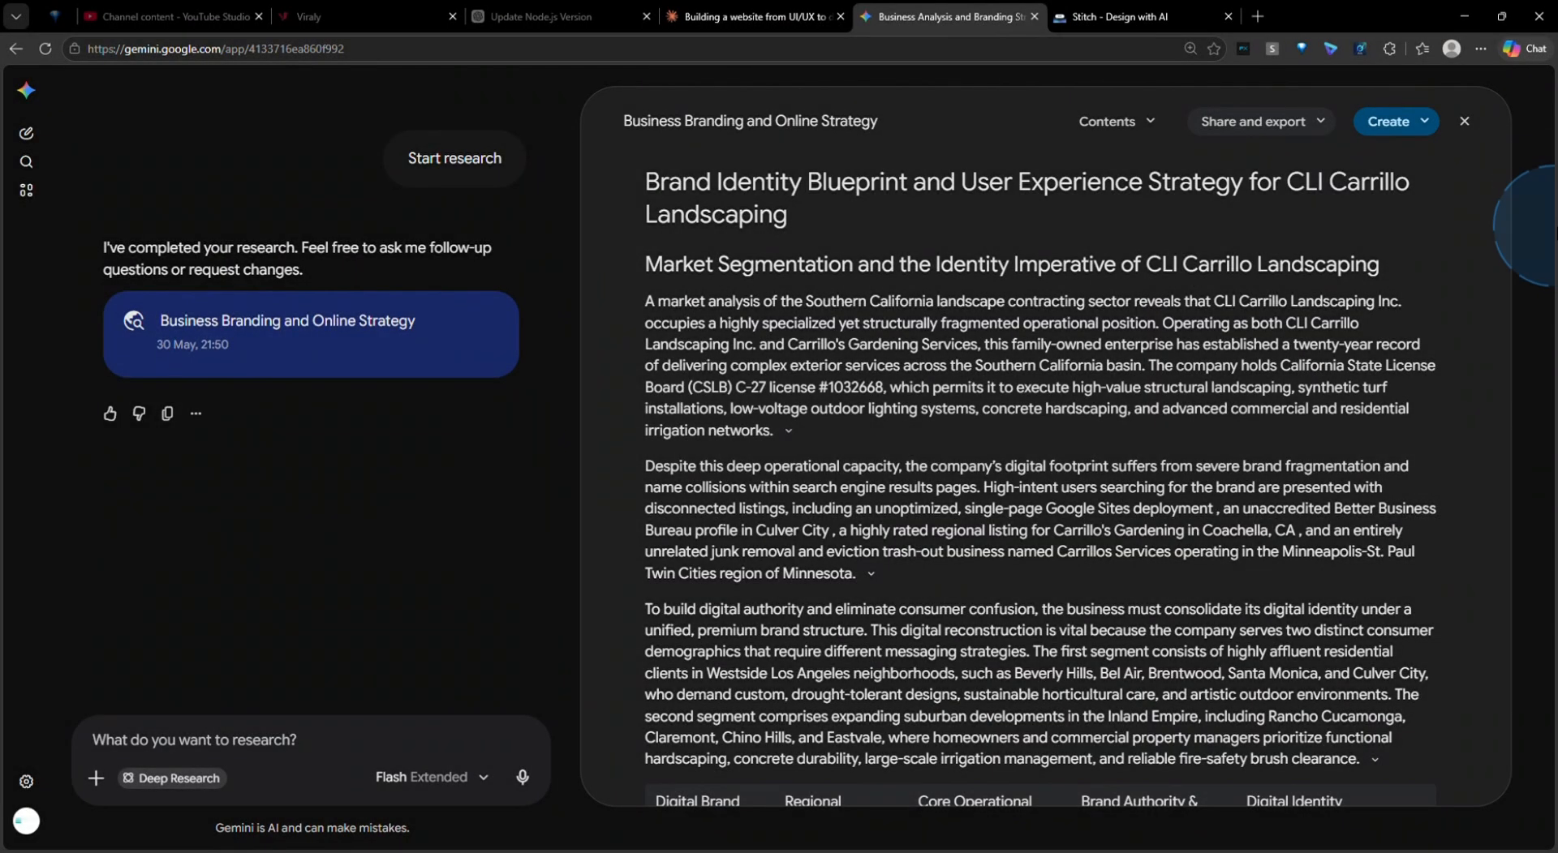
click(1313, 123)
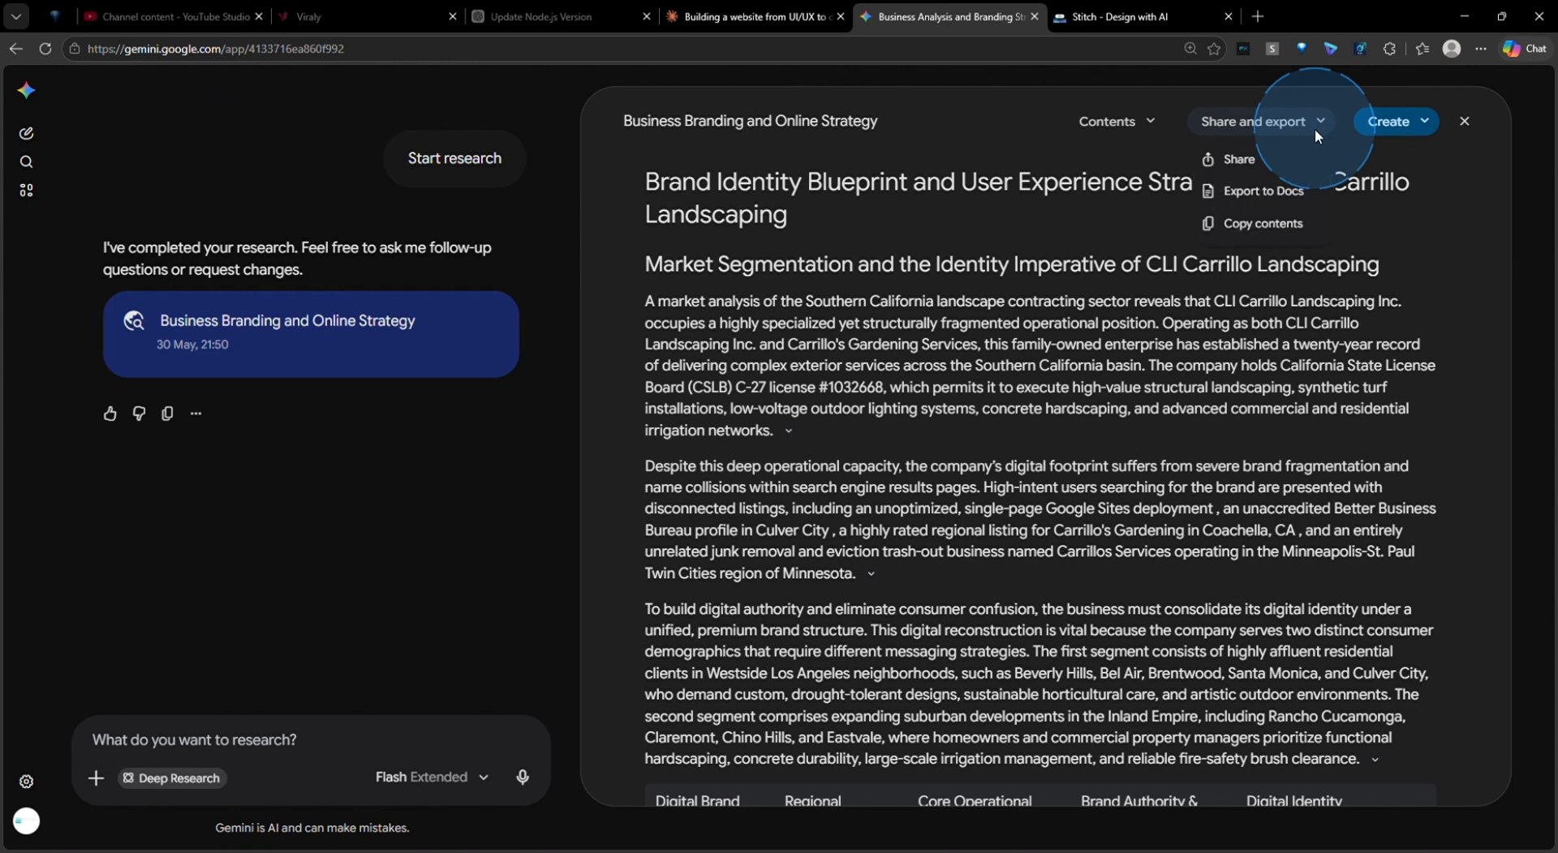
click(1234, 193)
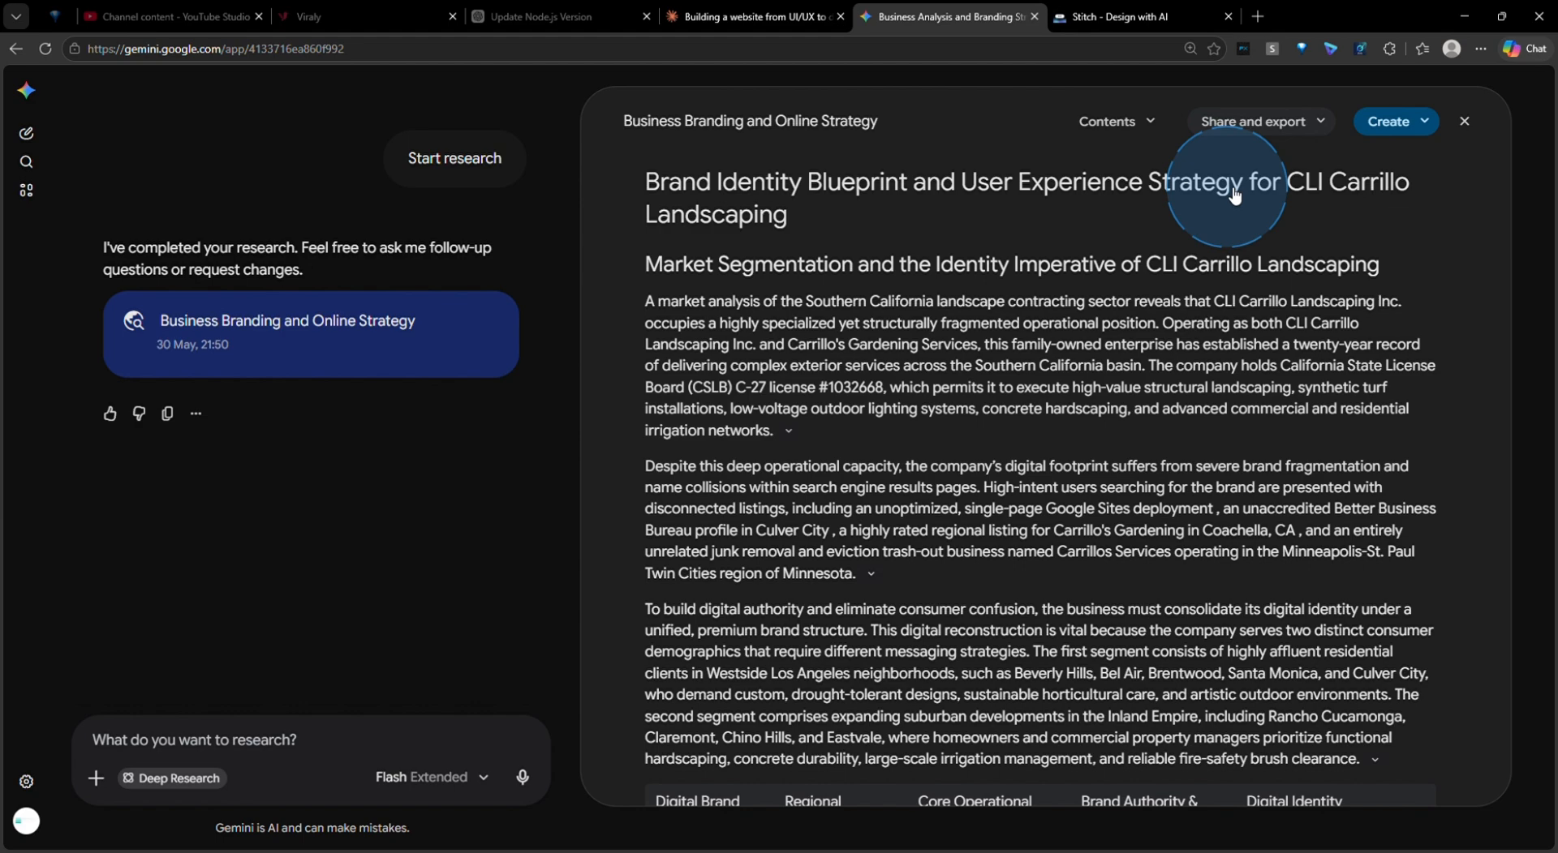
Read through the branding report's competitor benchmarking, color and typography, interface structure, SEO and roadmap sections, including its source list.
scroll(1009, 487, down, 10)
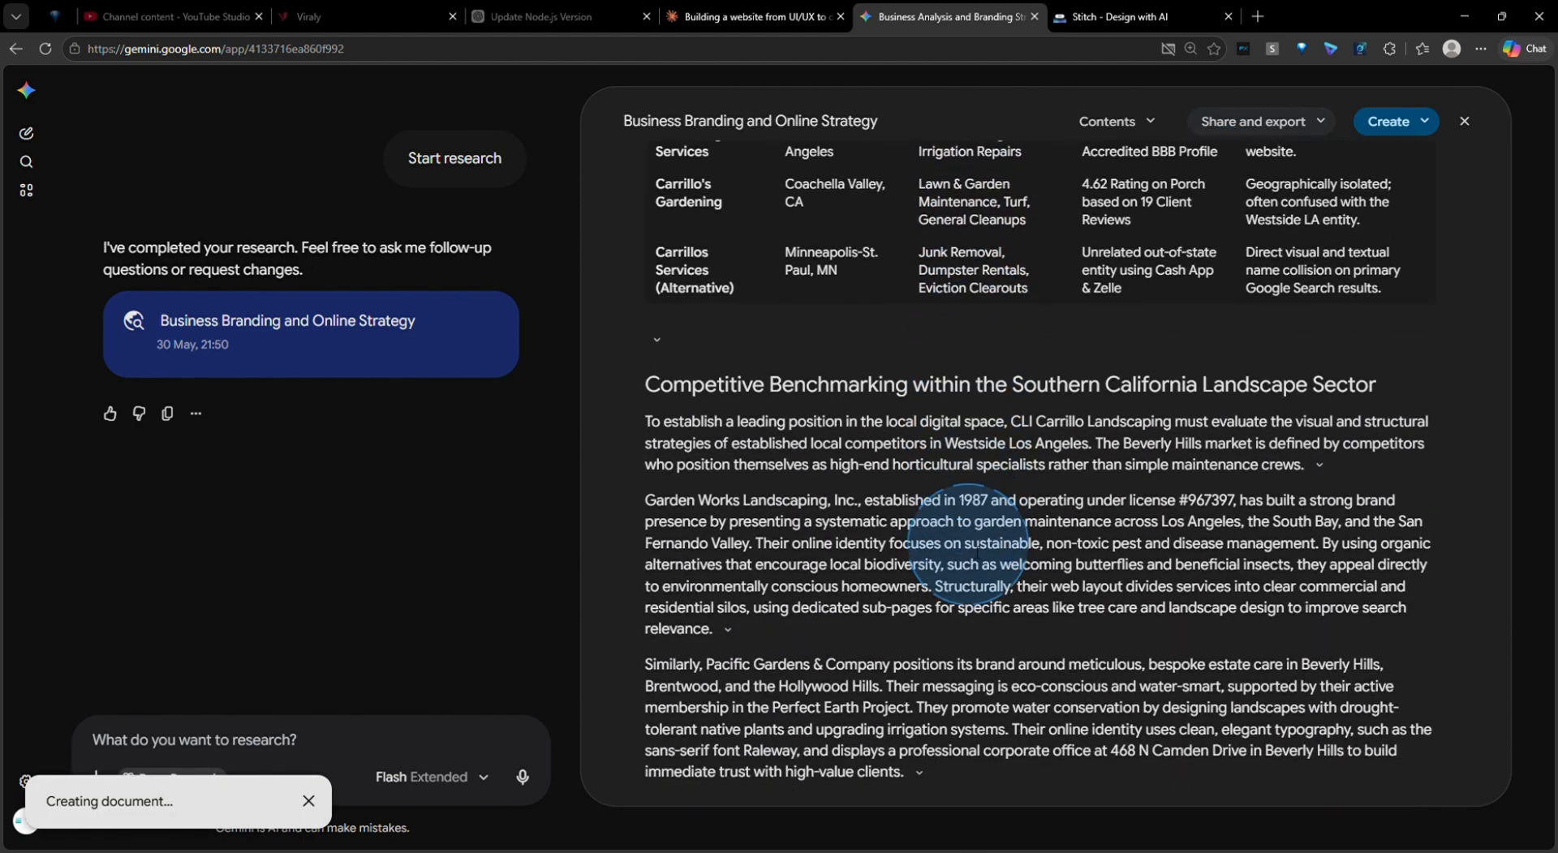
scroll(976, 552, down, 6)
scroll(977, 554, down, 3)
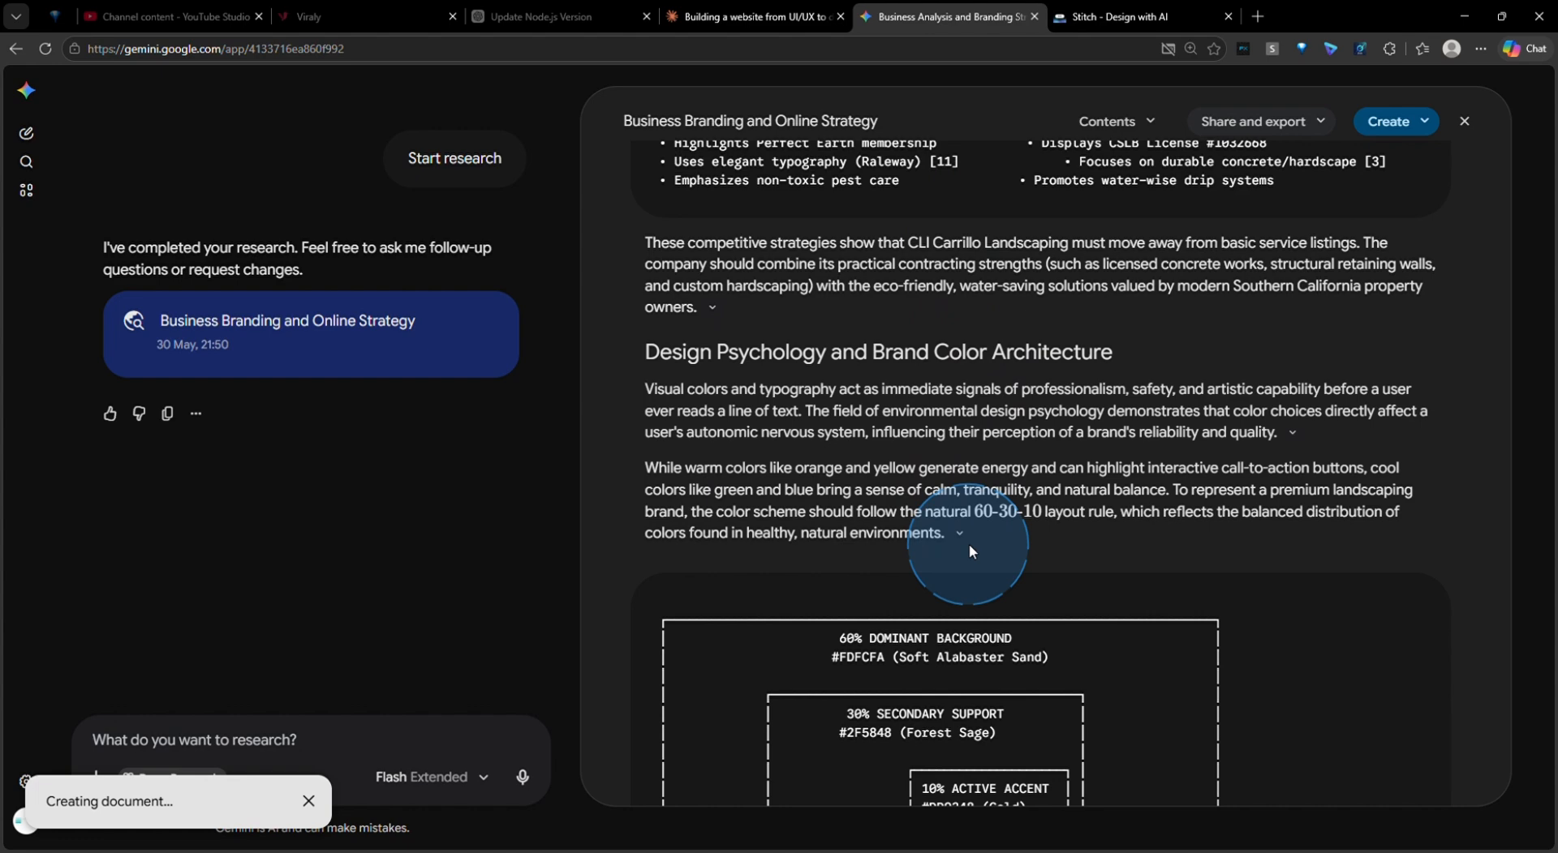
scroll(968, 544, down, 1)
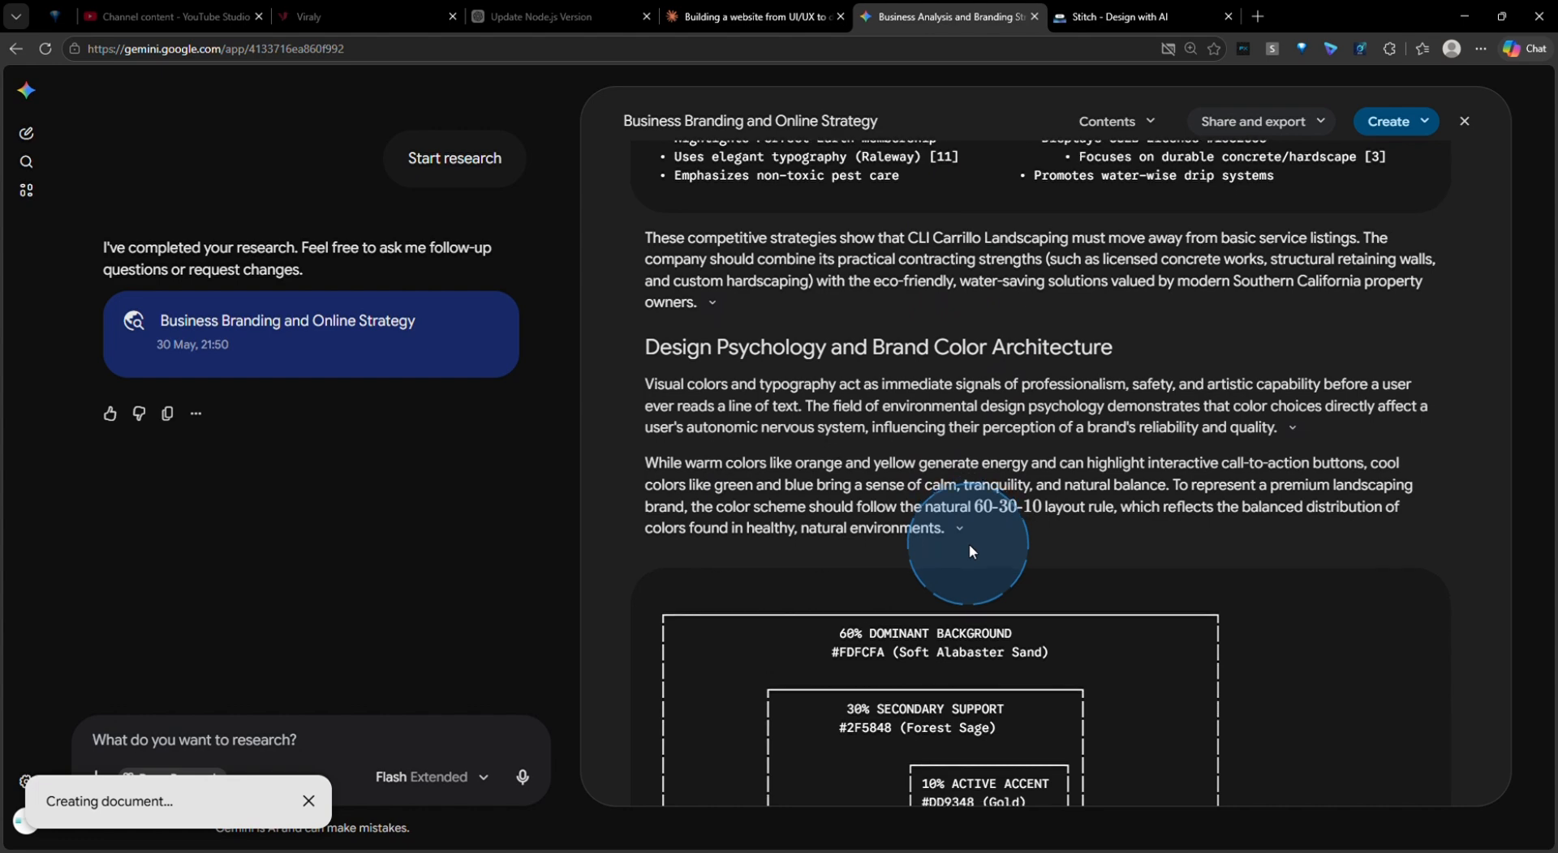
scroll(968, 544, down, 6)
scroll(969, 544, down, 1)
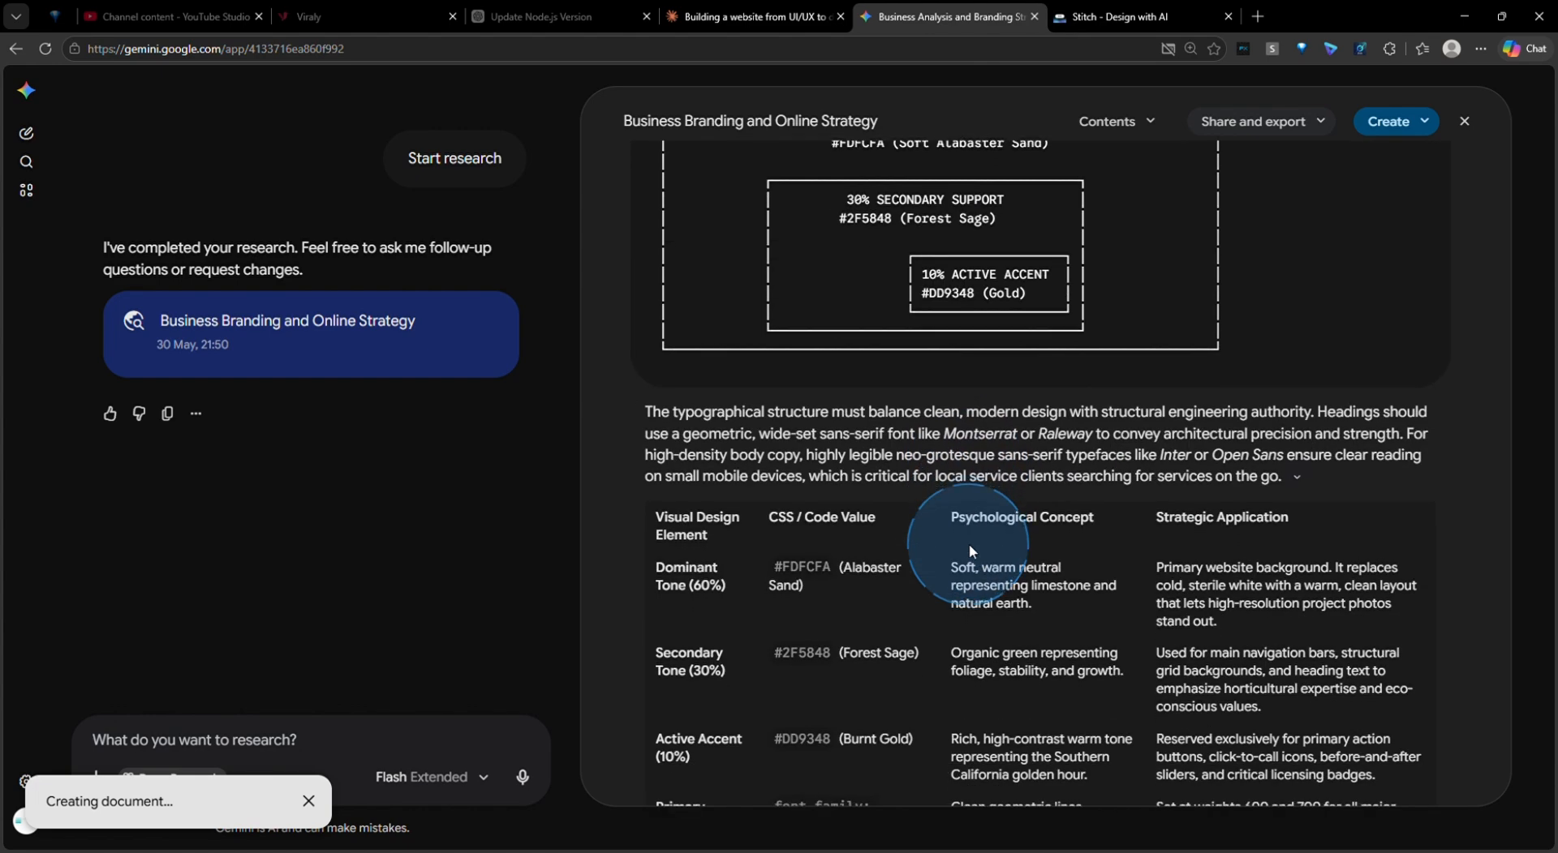
scroll(970, 550, down, 1)
scroll(971, 550, down, 3)
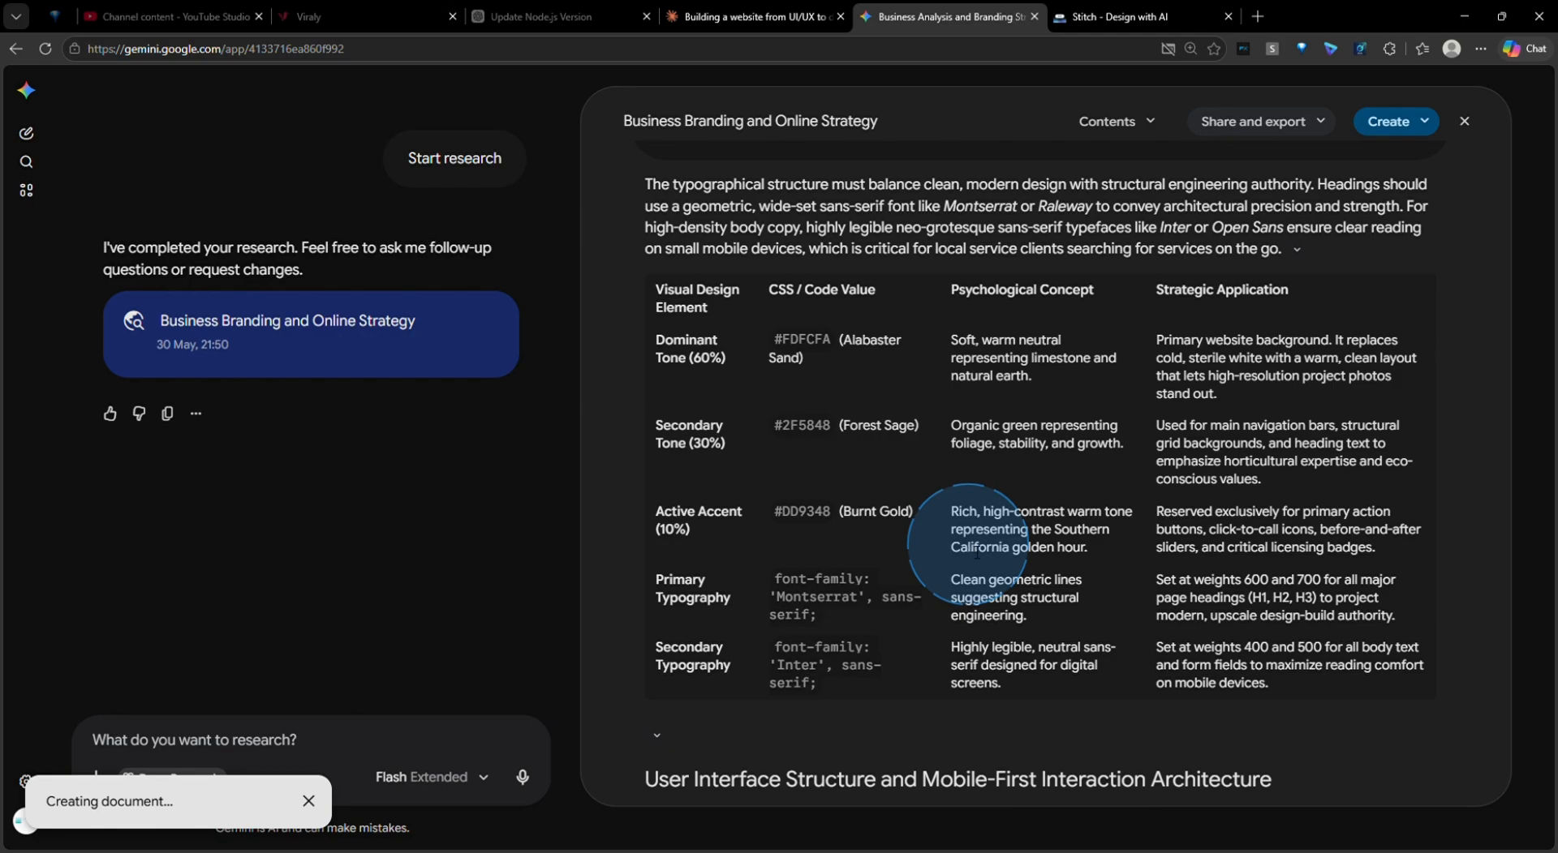
scroll(971, 551, down, 7)
scroll(977, 552, down, 15)
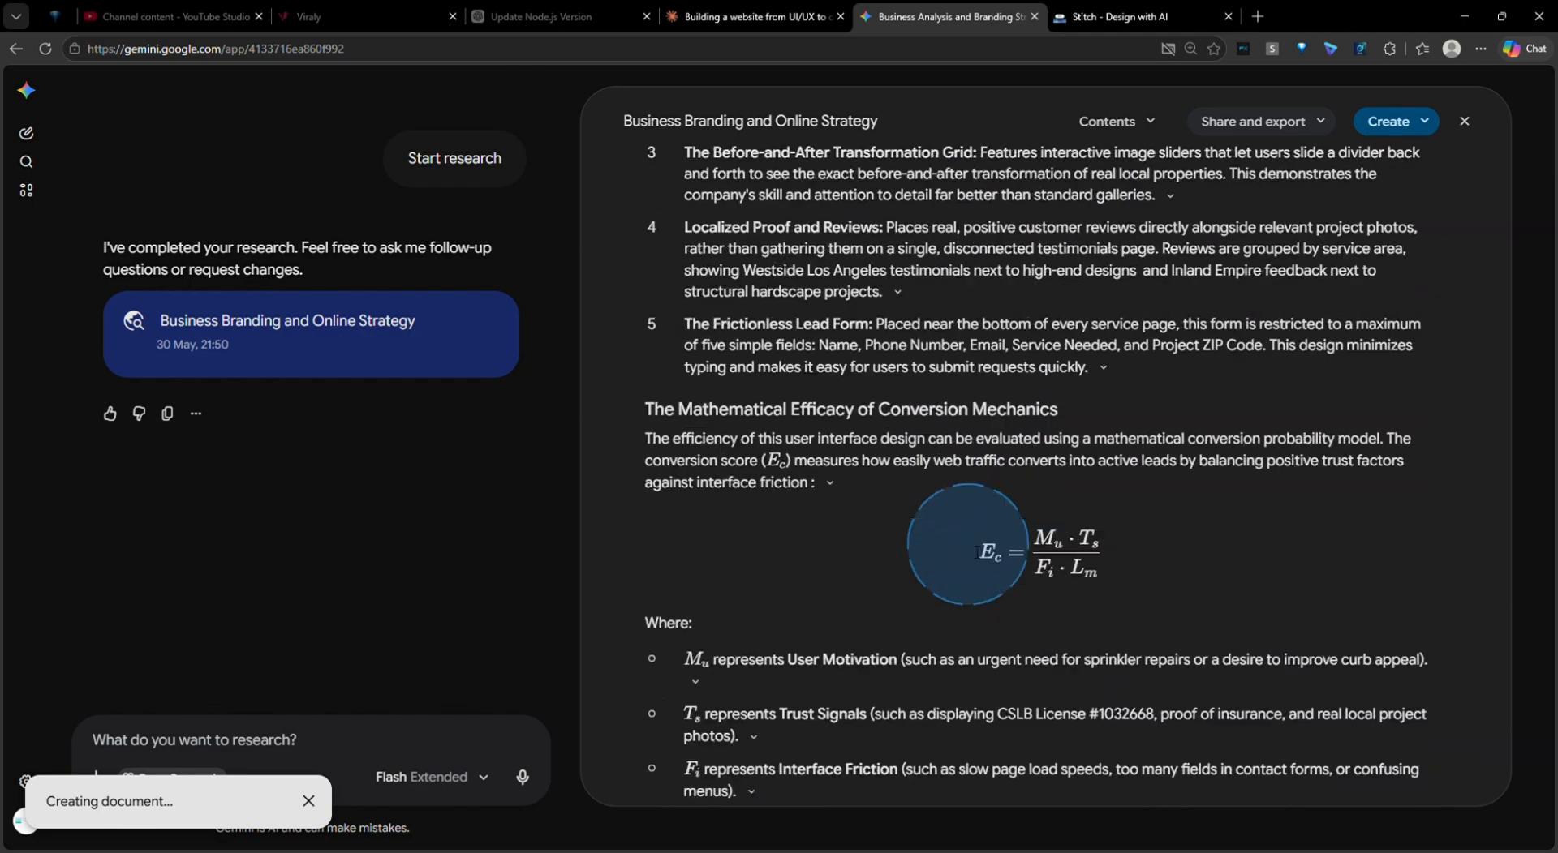
scroll(977, 551, down, 8)
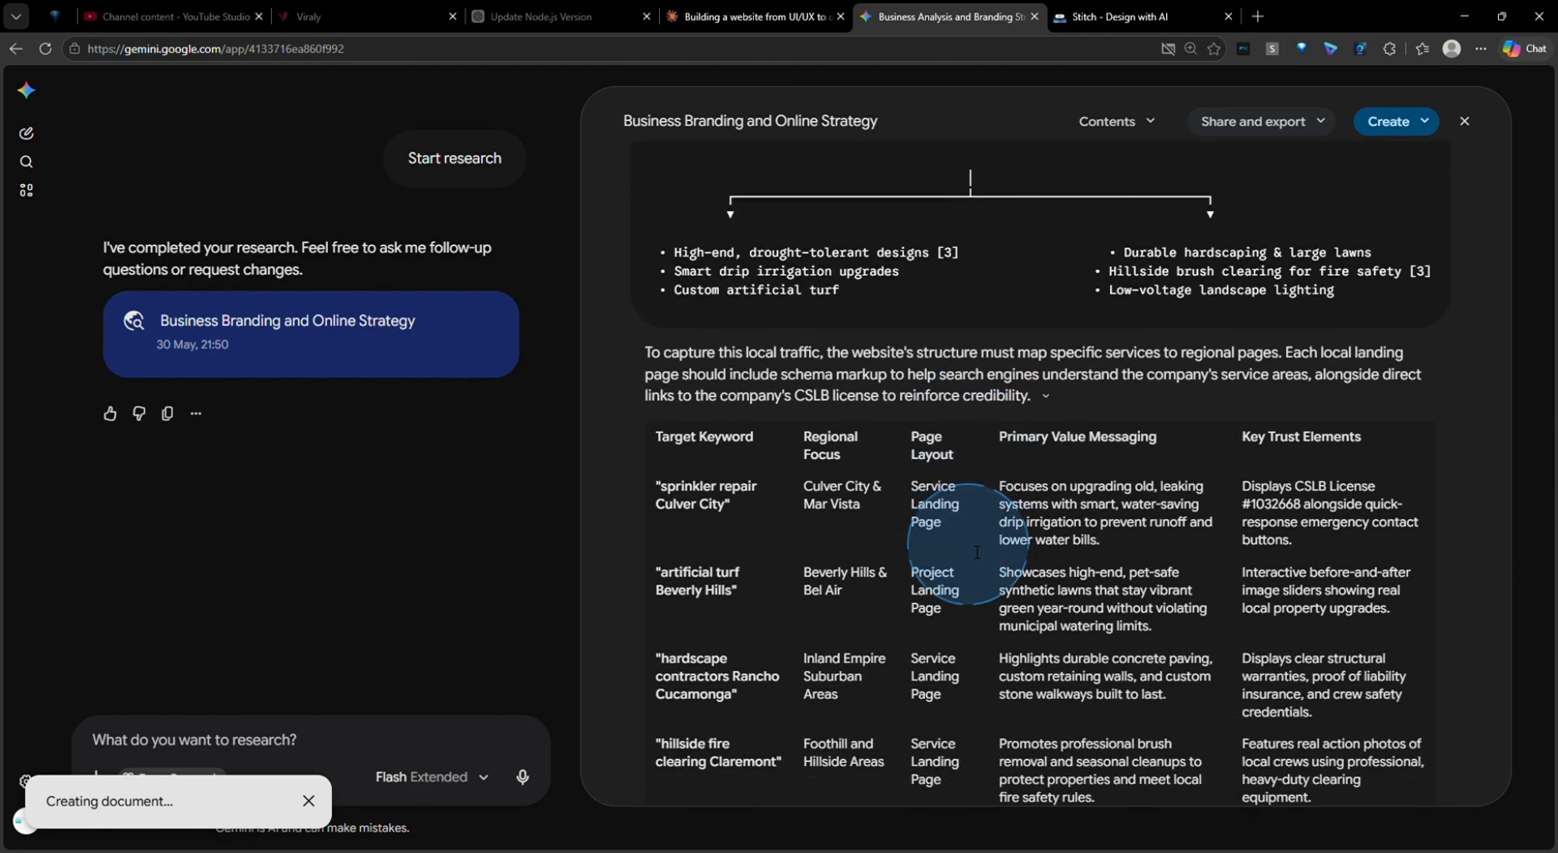
scroll(977, 551, down, 20)
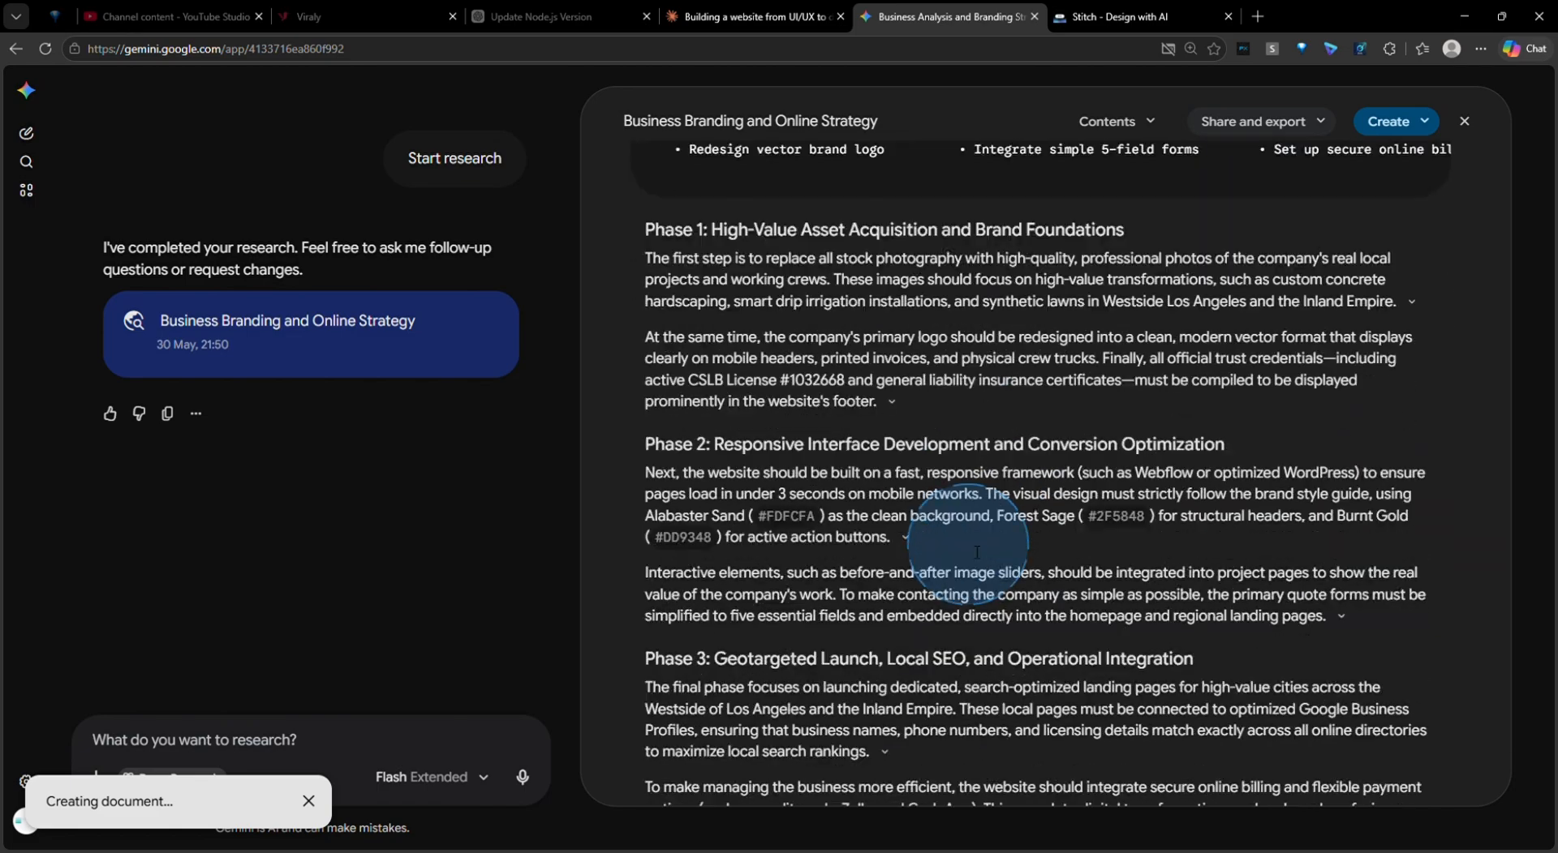
scroll(977, 552, up, 20)
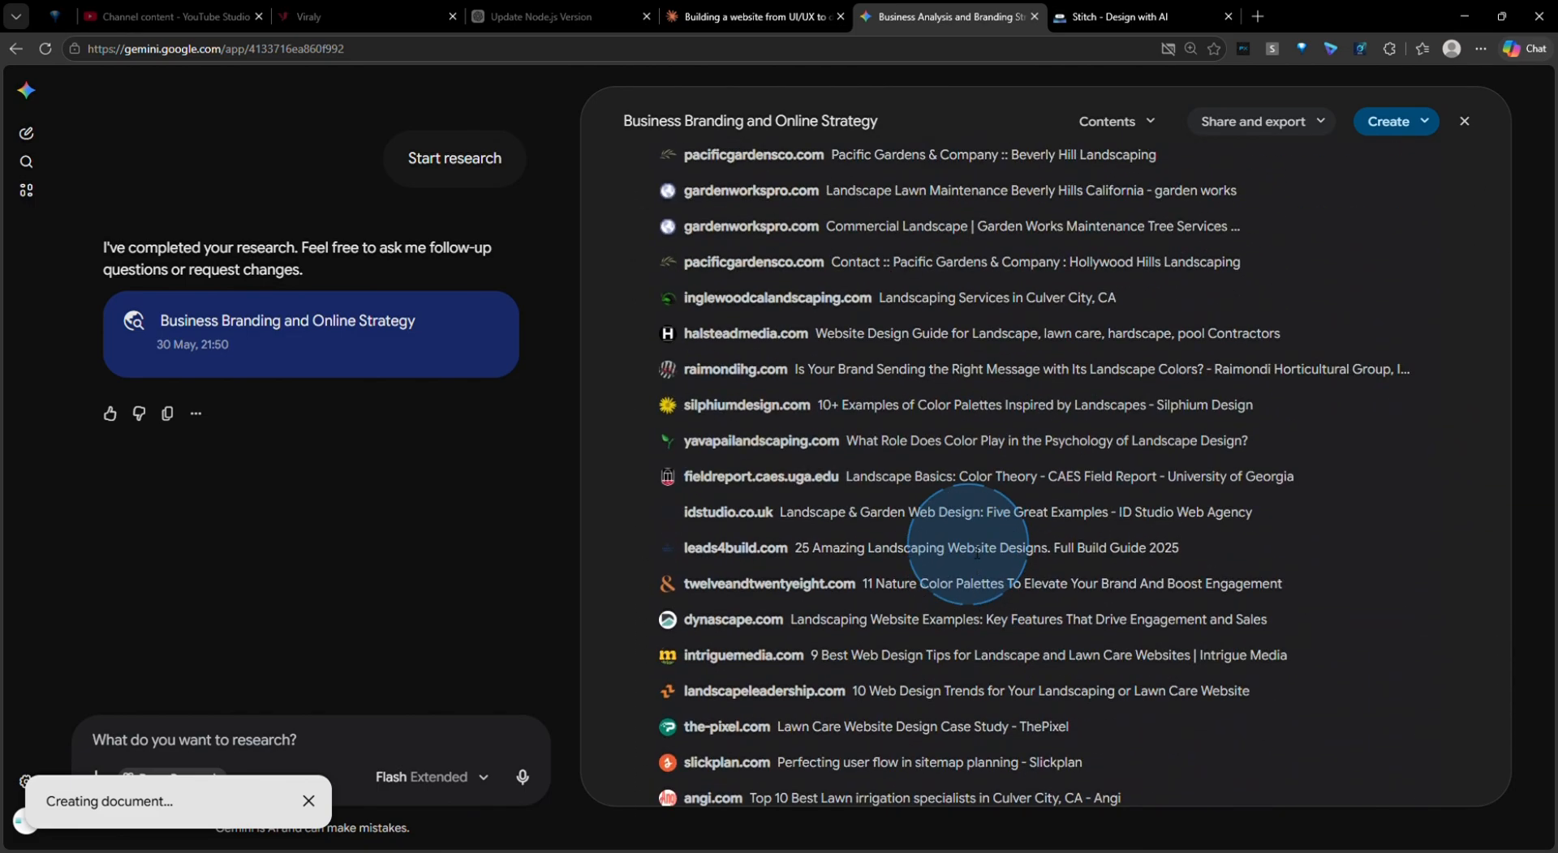
scroll(977, 551, up, 12)
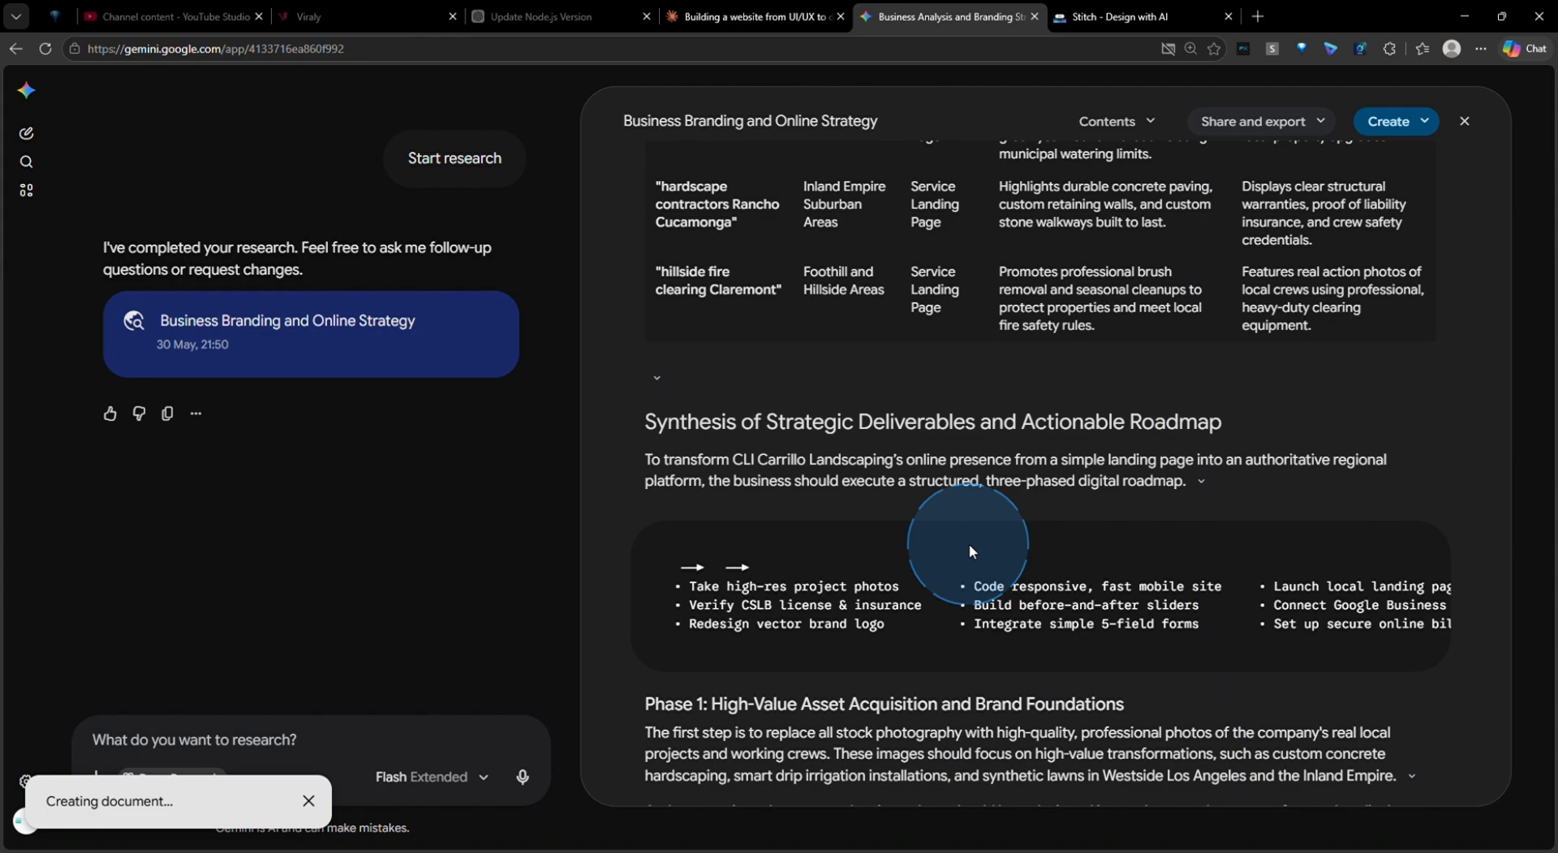
scroll(969, 549, up, 15)
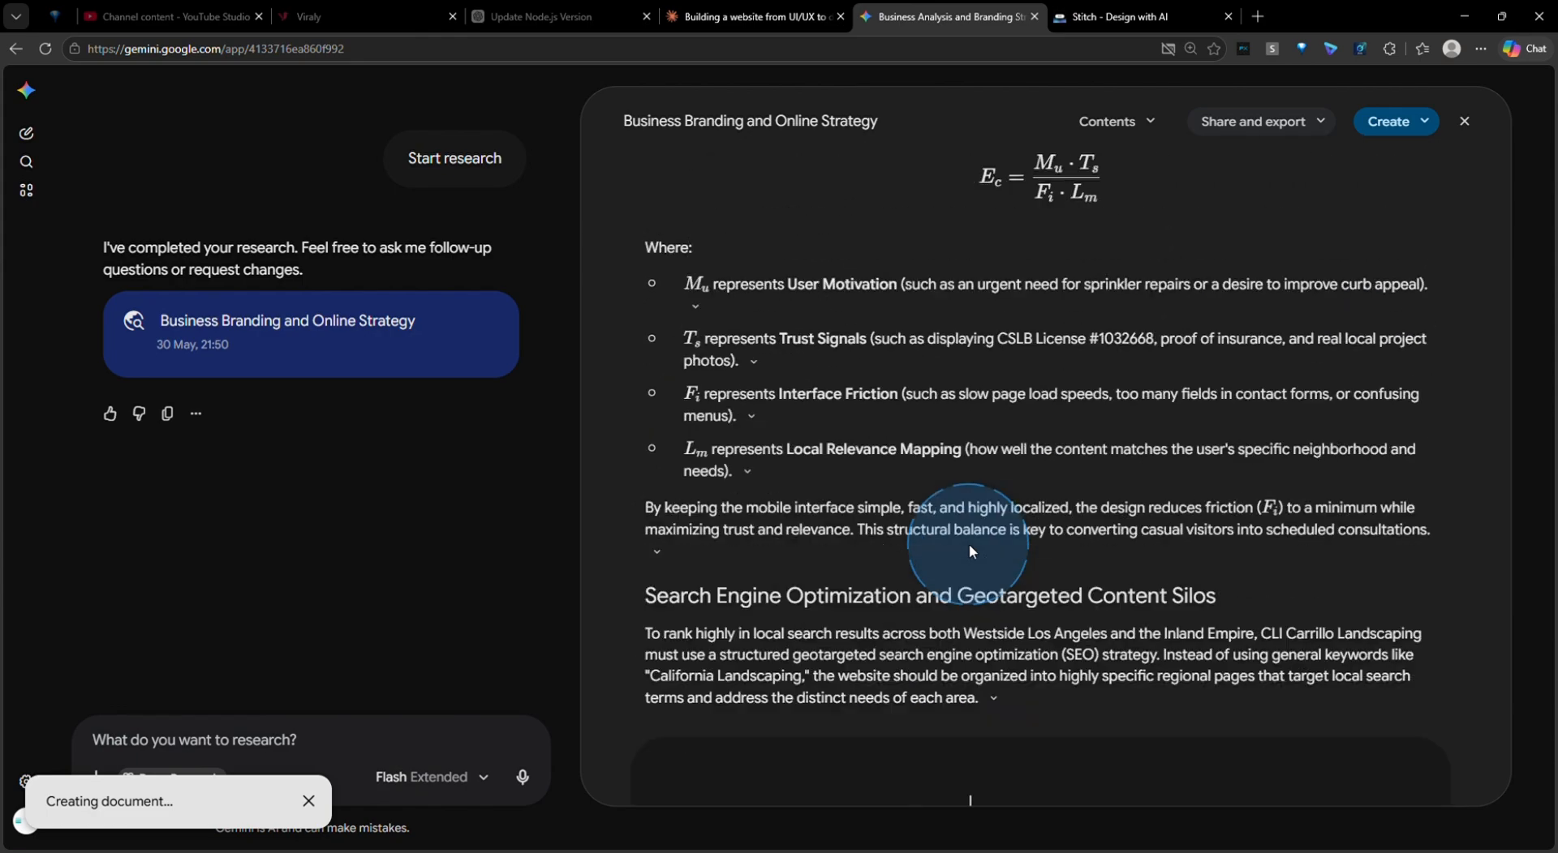
scroll(970, 550, up, 15)
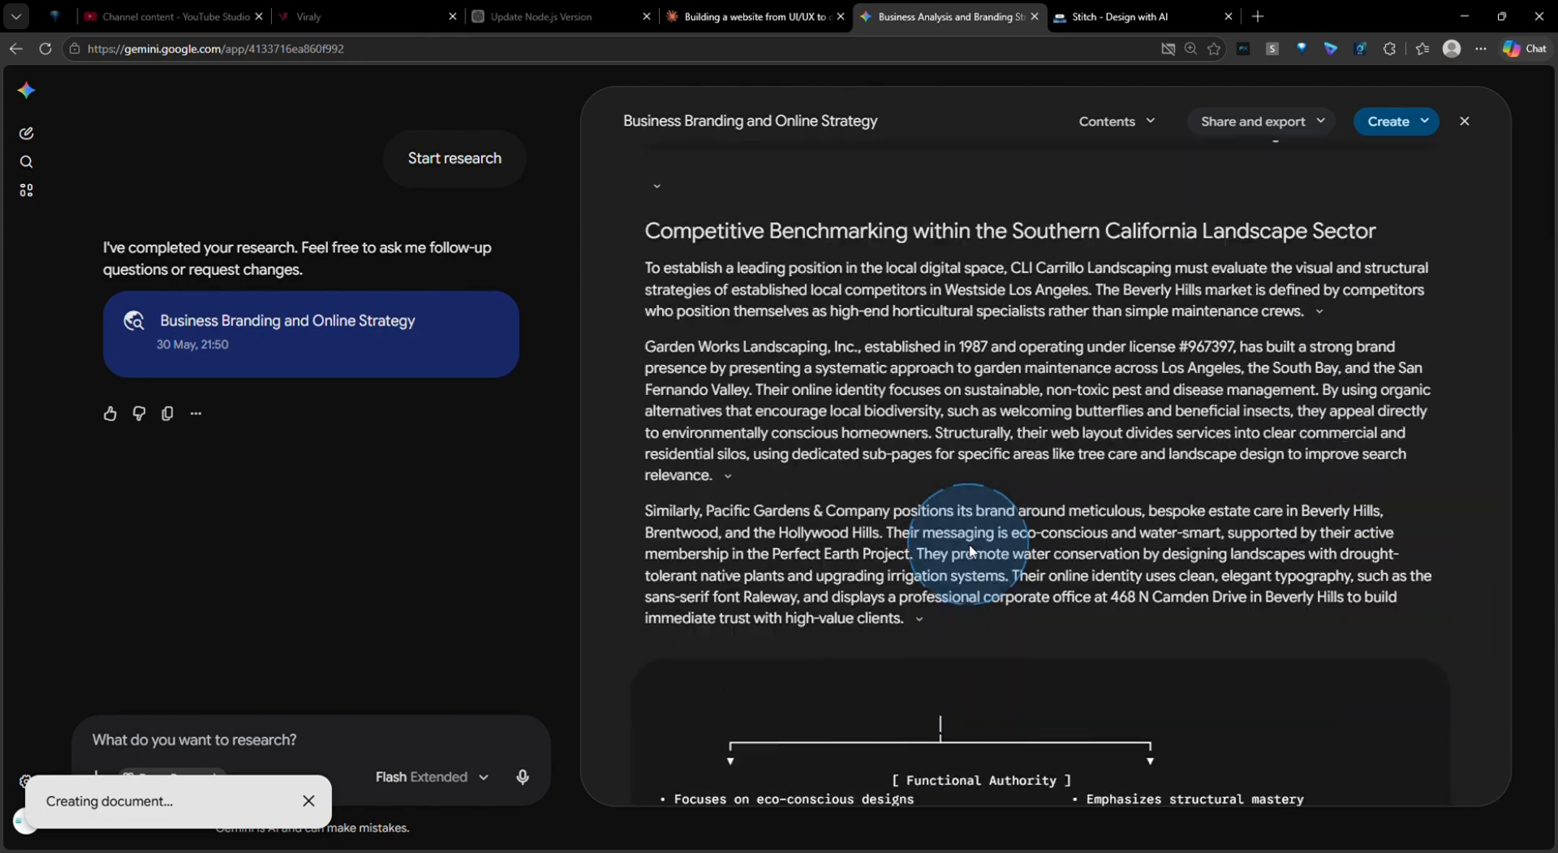
scroll(970, 550, down, 10)
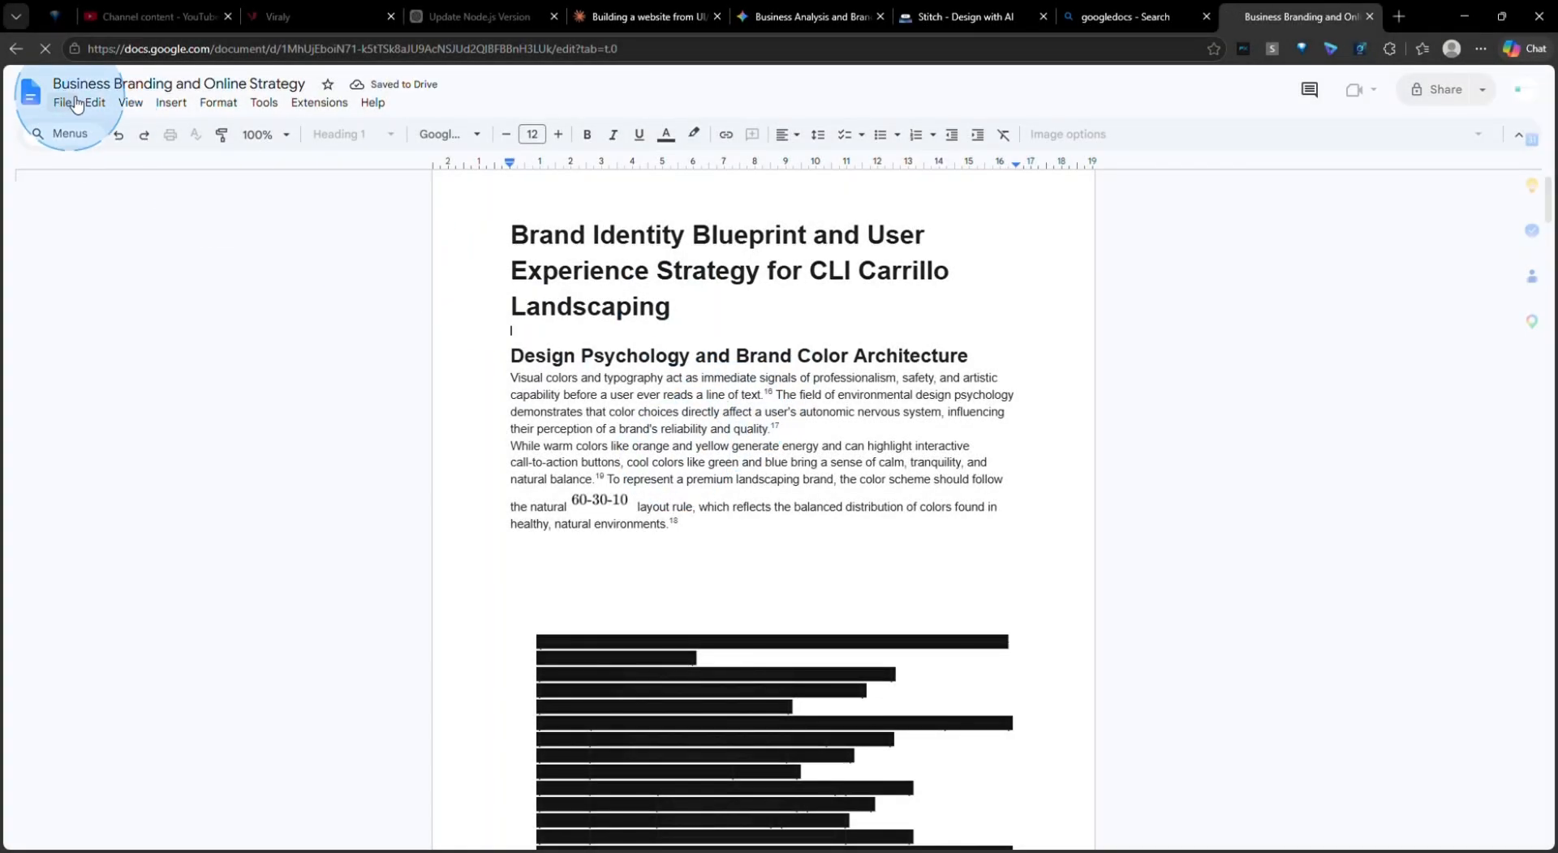
Download the Business Branding and Online Strategy document in Markdown (.md) format.
click(82, 103)
mouse_move(62, 102)
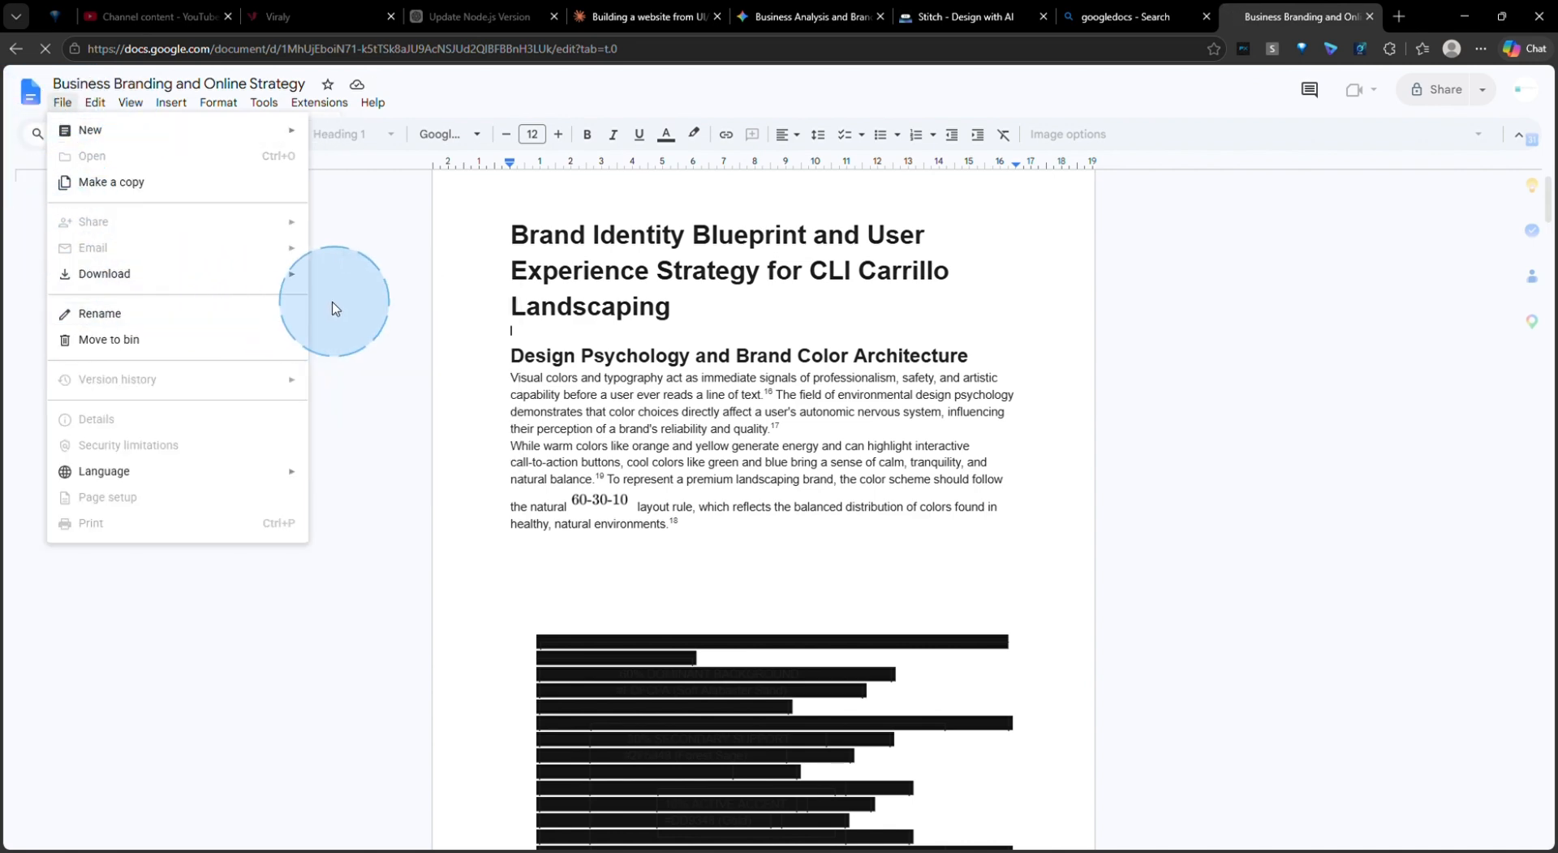
mouse_move(280, 276)
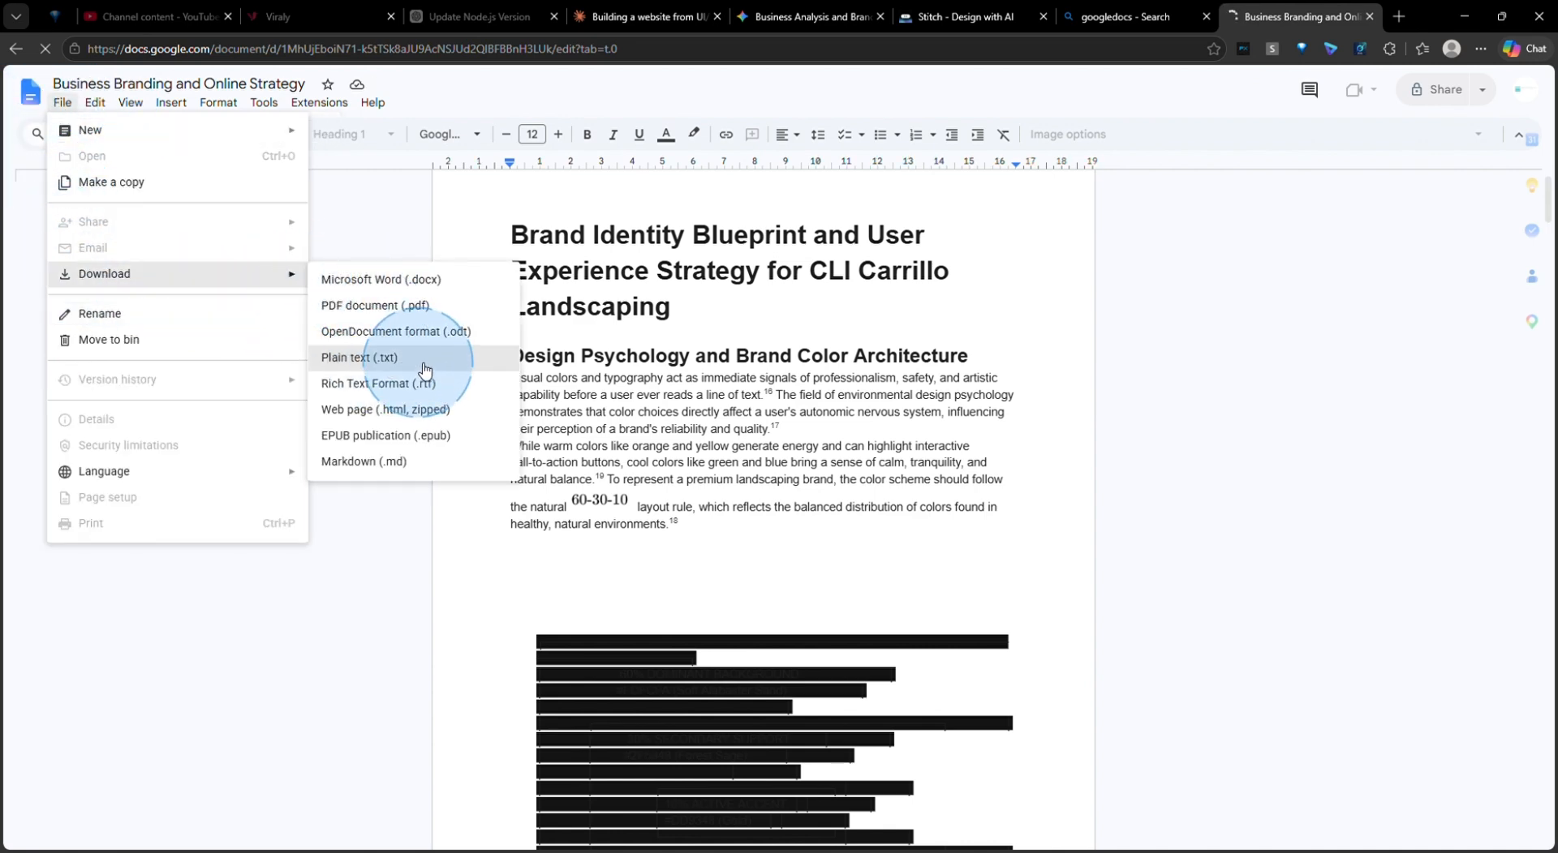
click(388, 461)
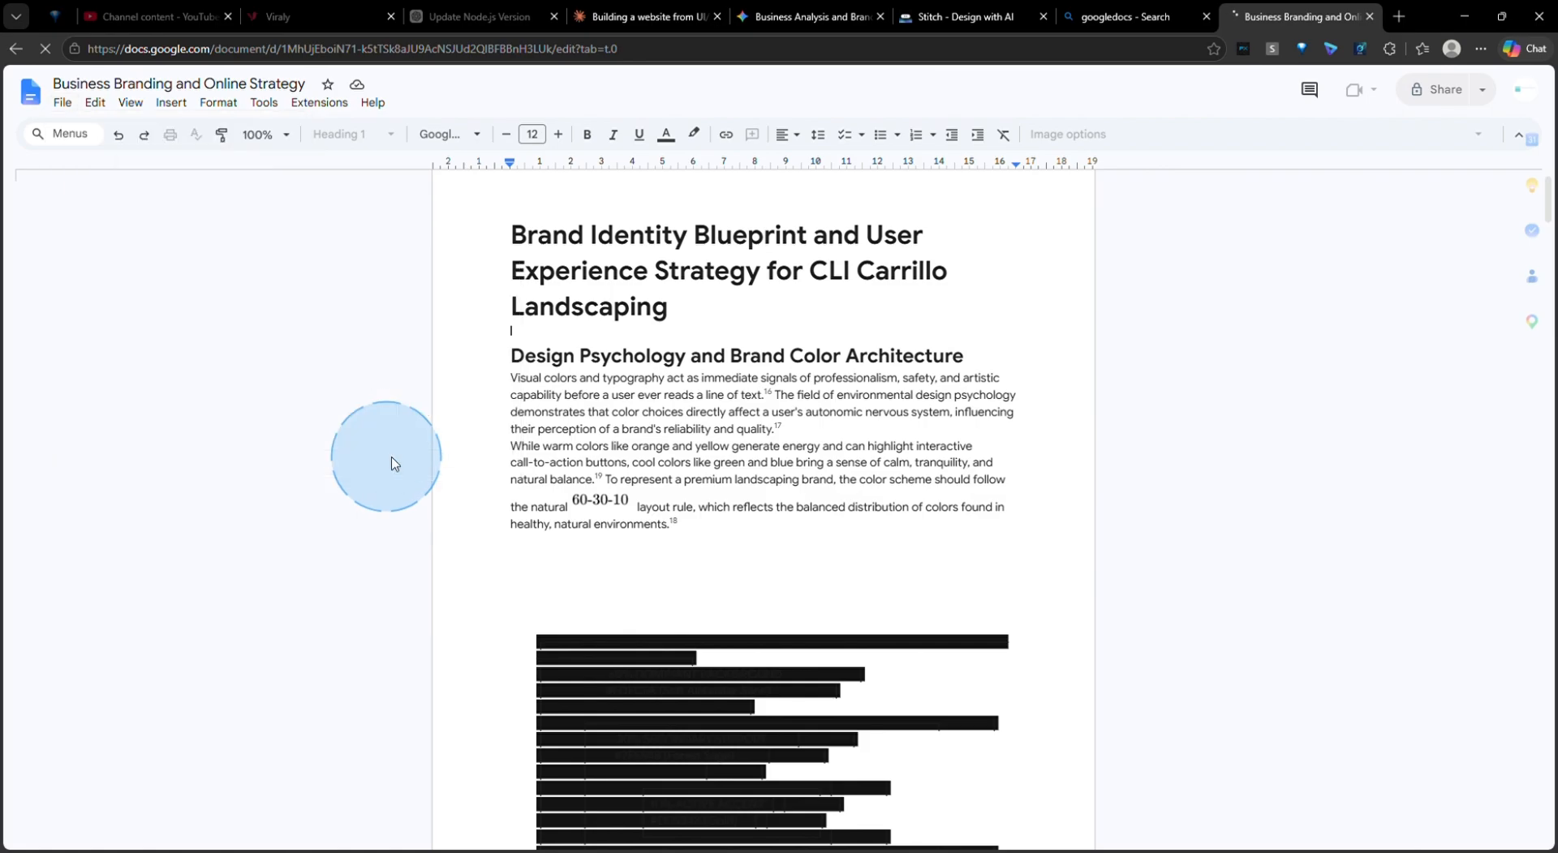
Switch to Stitch and upload the branding strategy file to the new web design prompt.
key(ctrl+shift+Tab)
key(ctrl+shift+Tab)
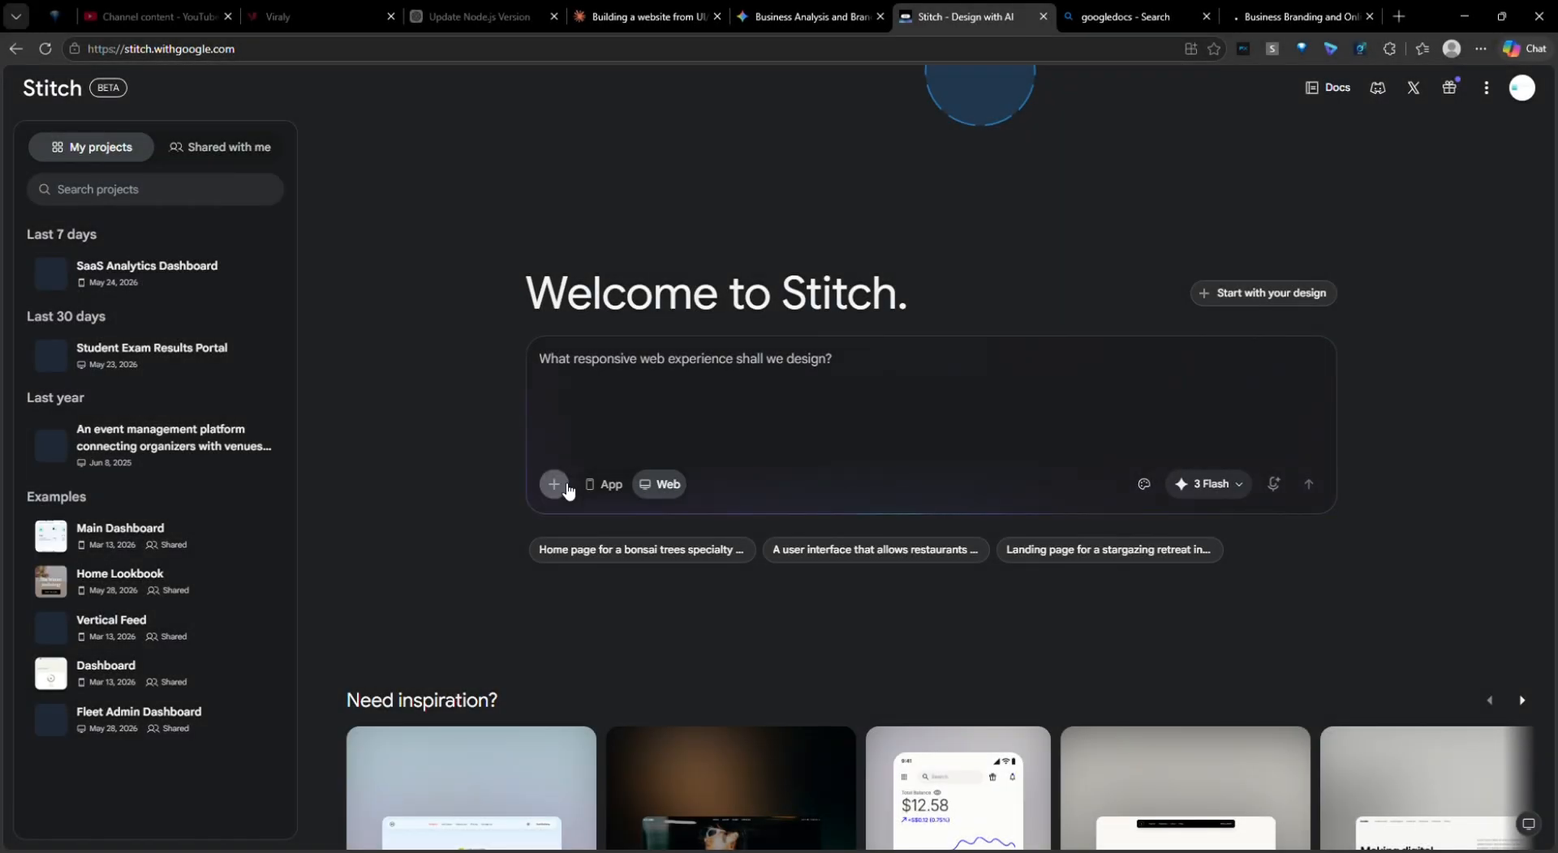
click(565, 487)
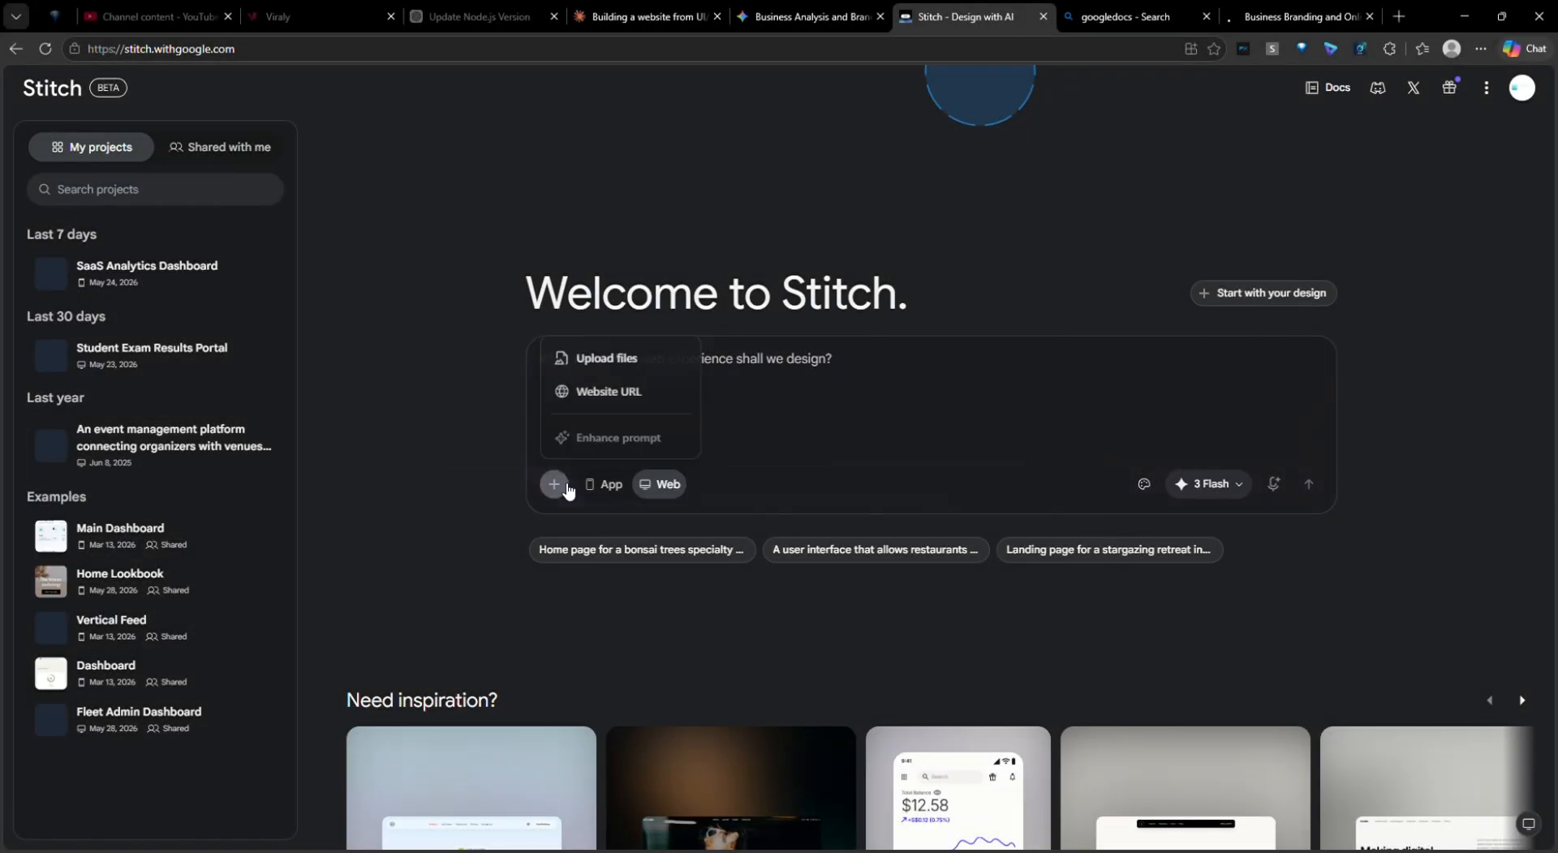
click(614, 369)
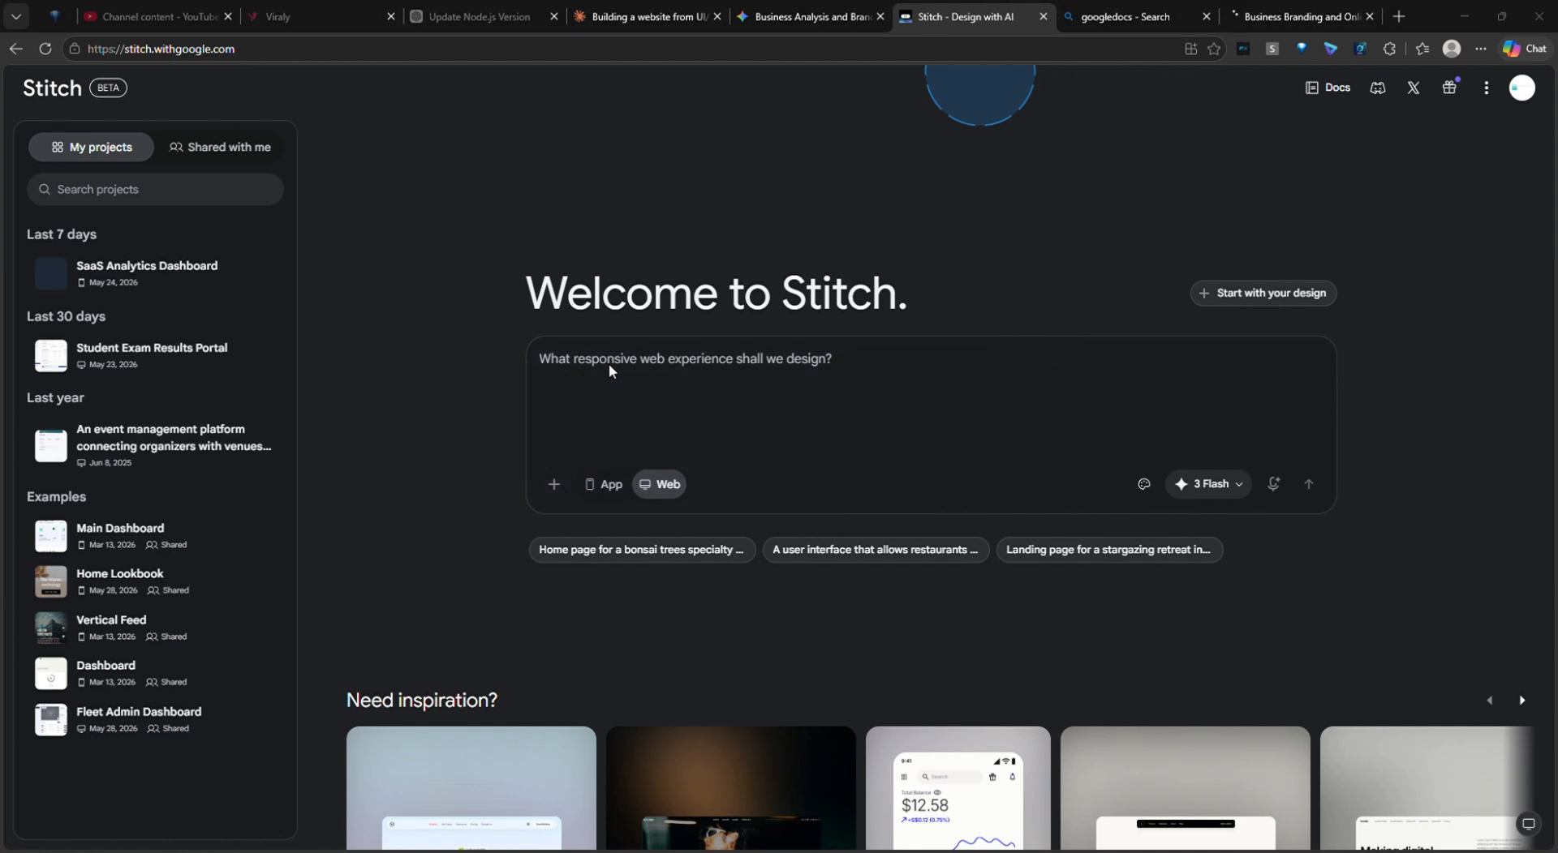
double_click(615, 366)
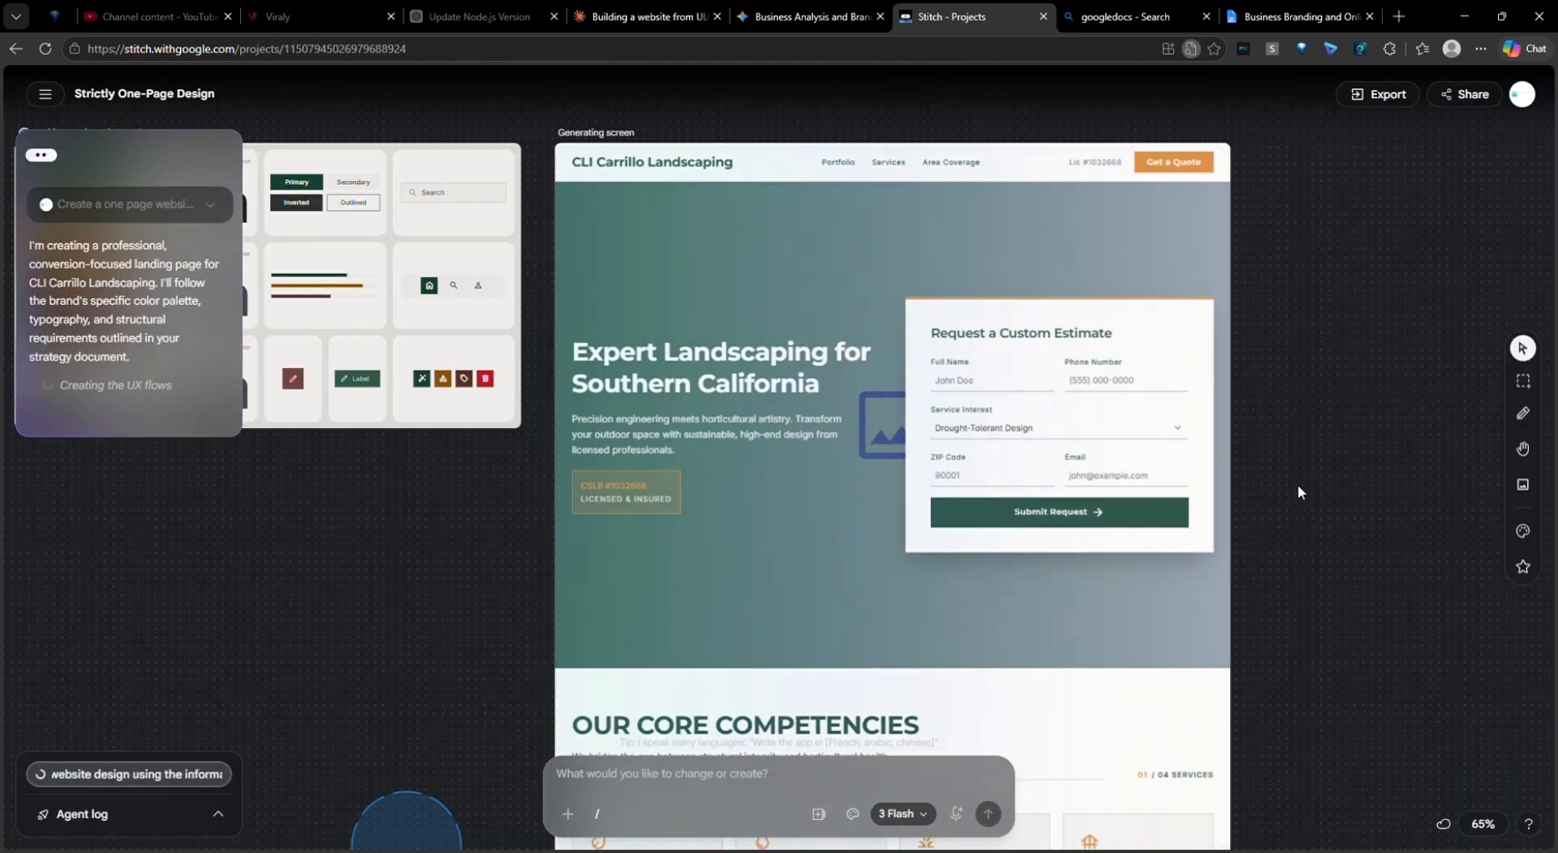
Look over the generated CLI Carrillo Landscaping page design and the actions available for it.
scroll(963, 324, down, 10)
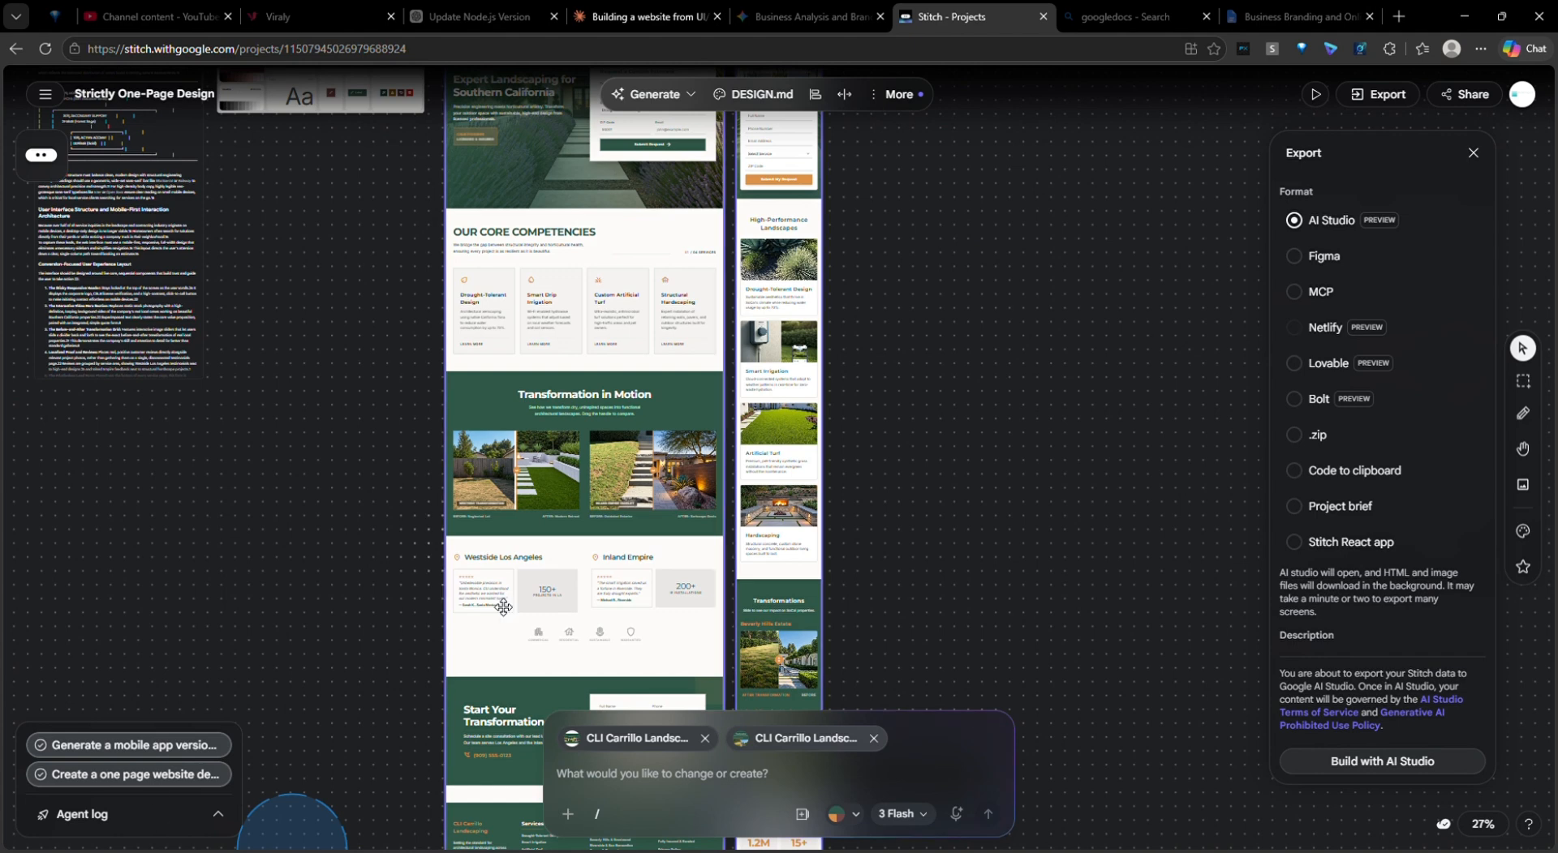
right_click(572, 504)
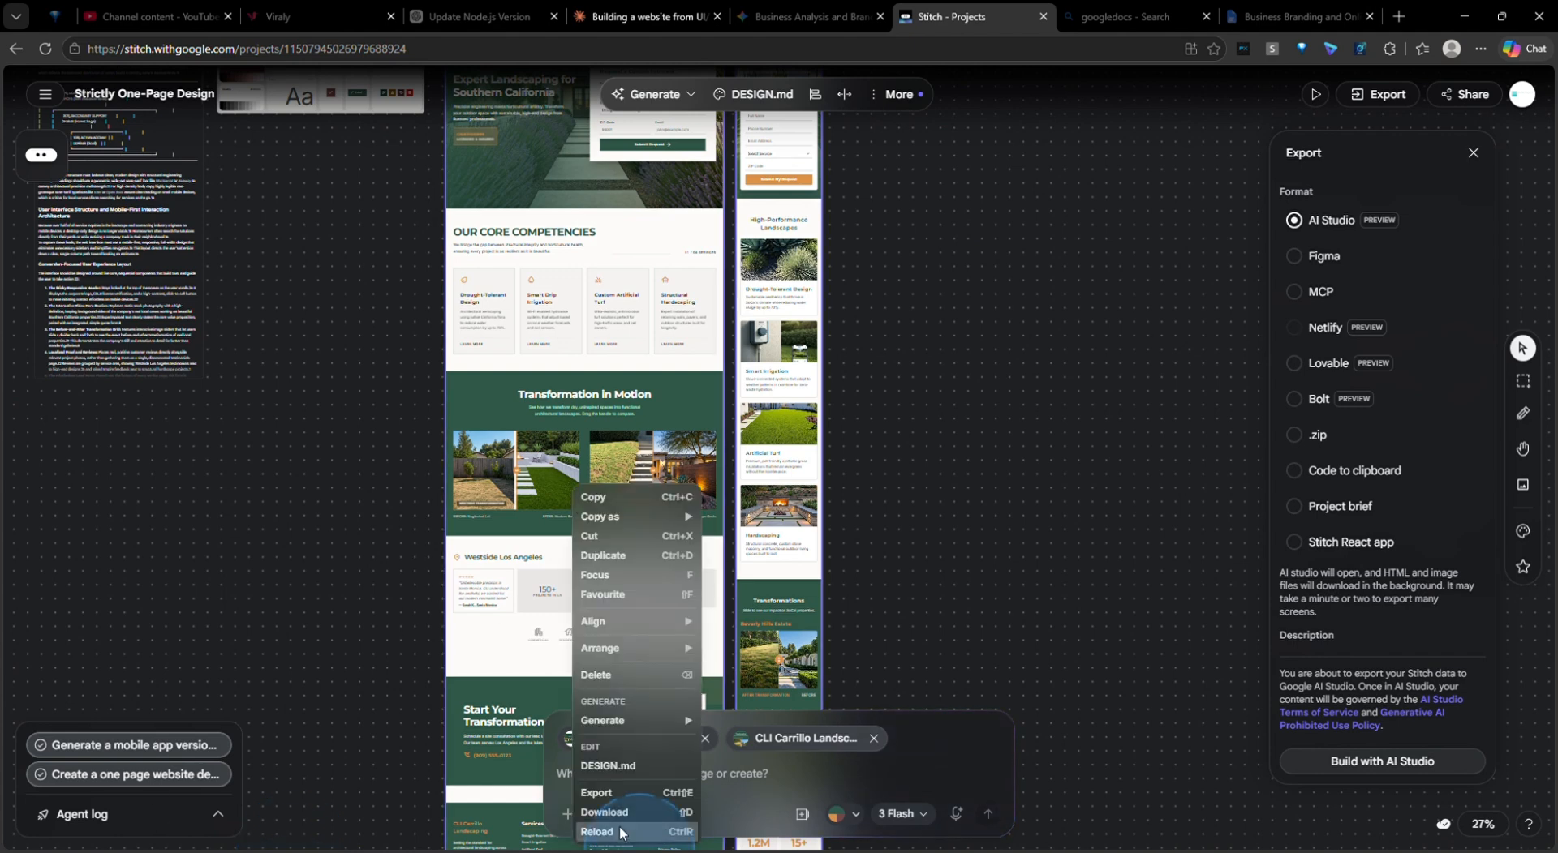
click(1022, 610)
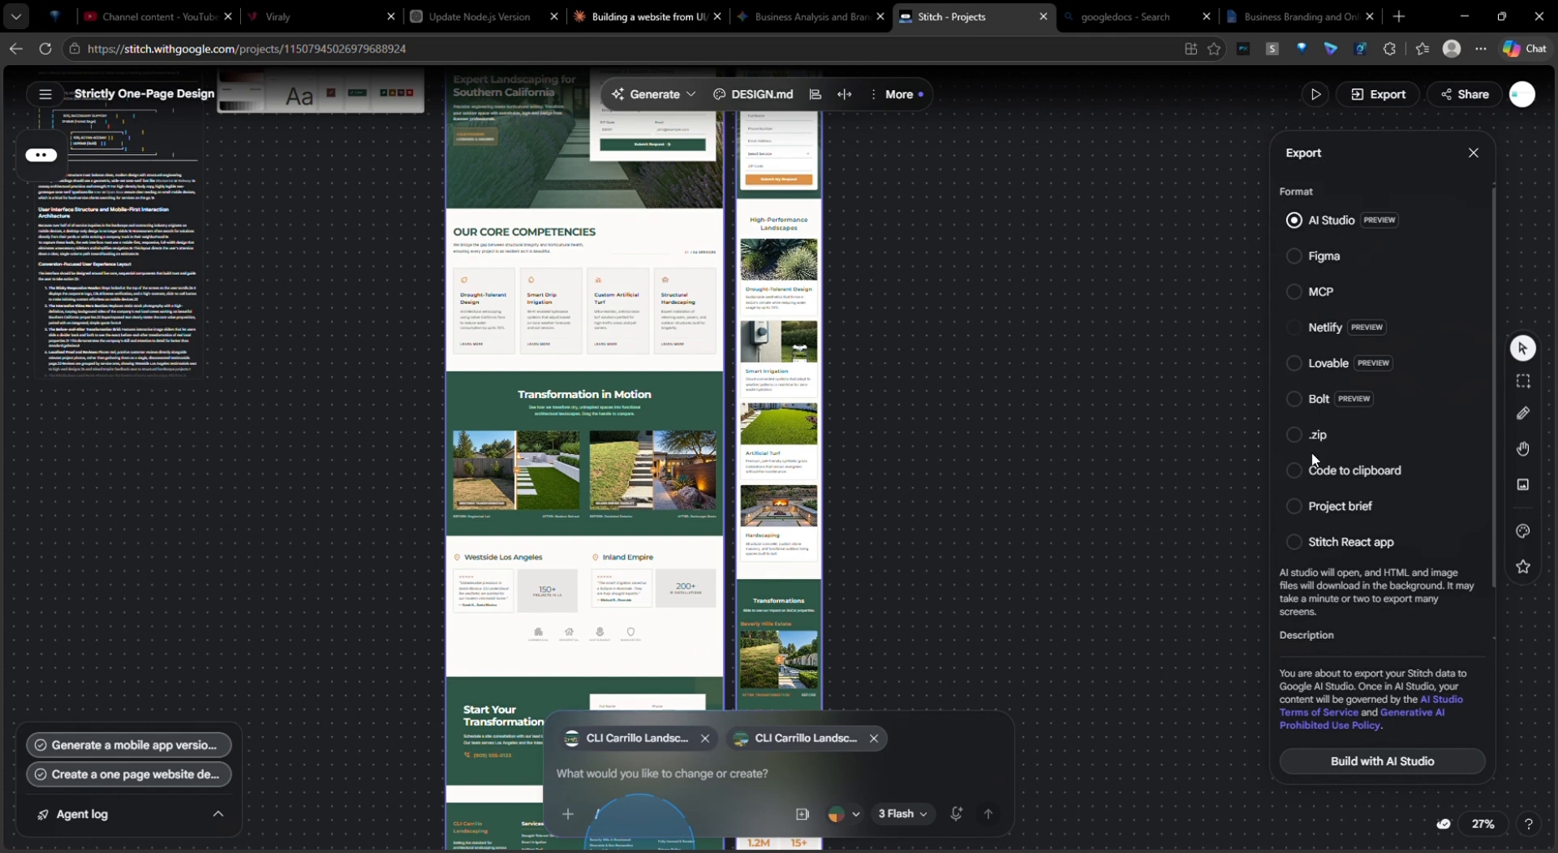
Try the Stitch React app export format for the selected screens and return to the AI Studio format.
click(1297, 544)
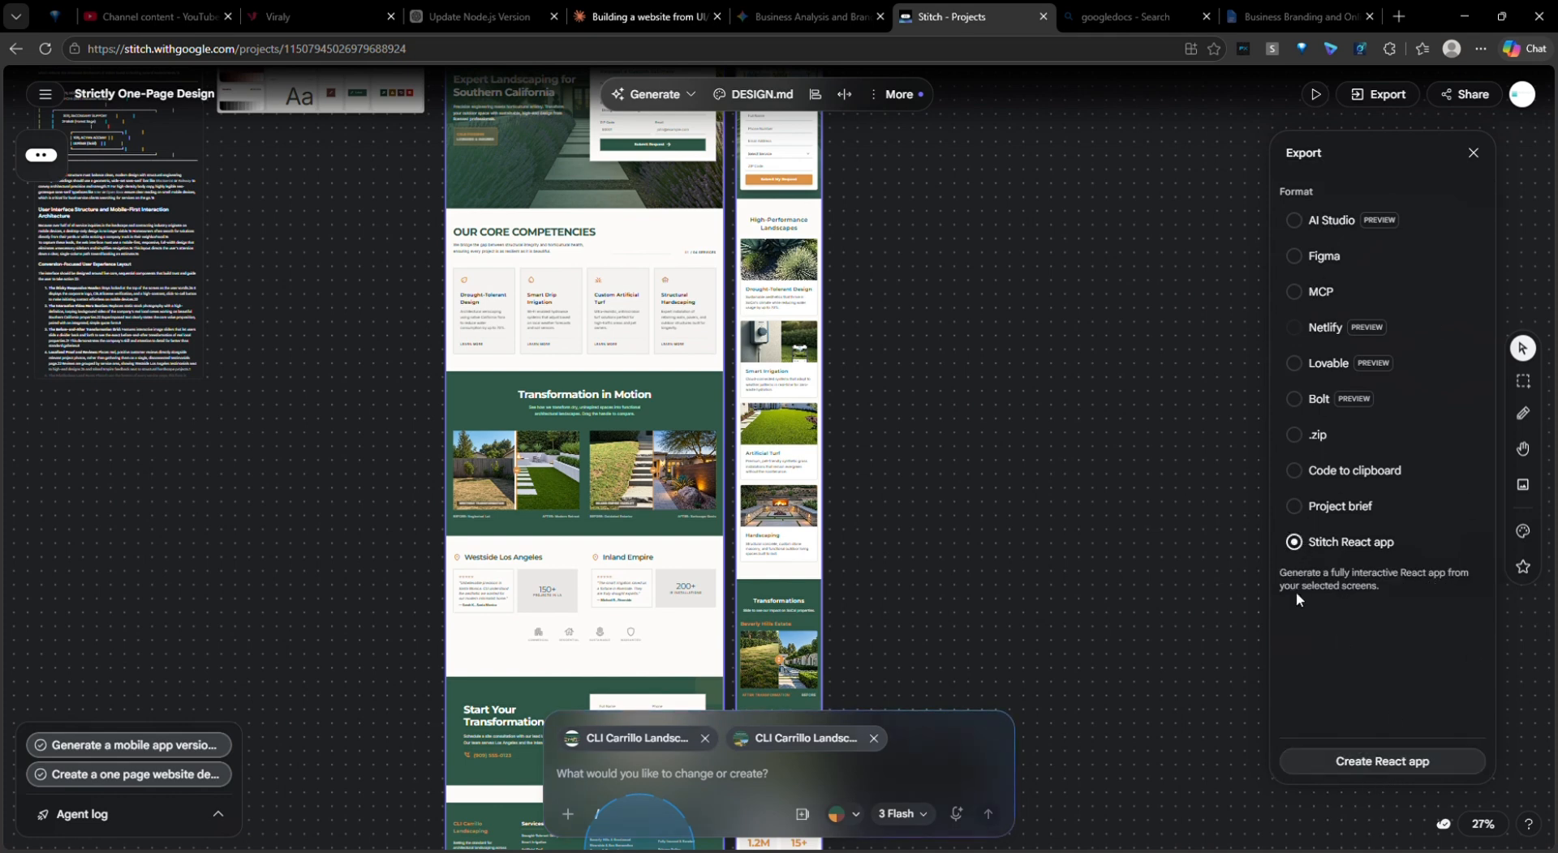
click(1306, 227)
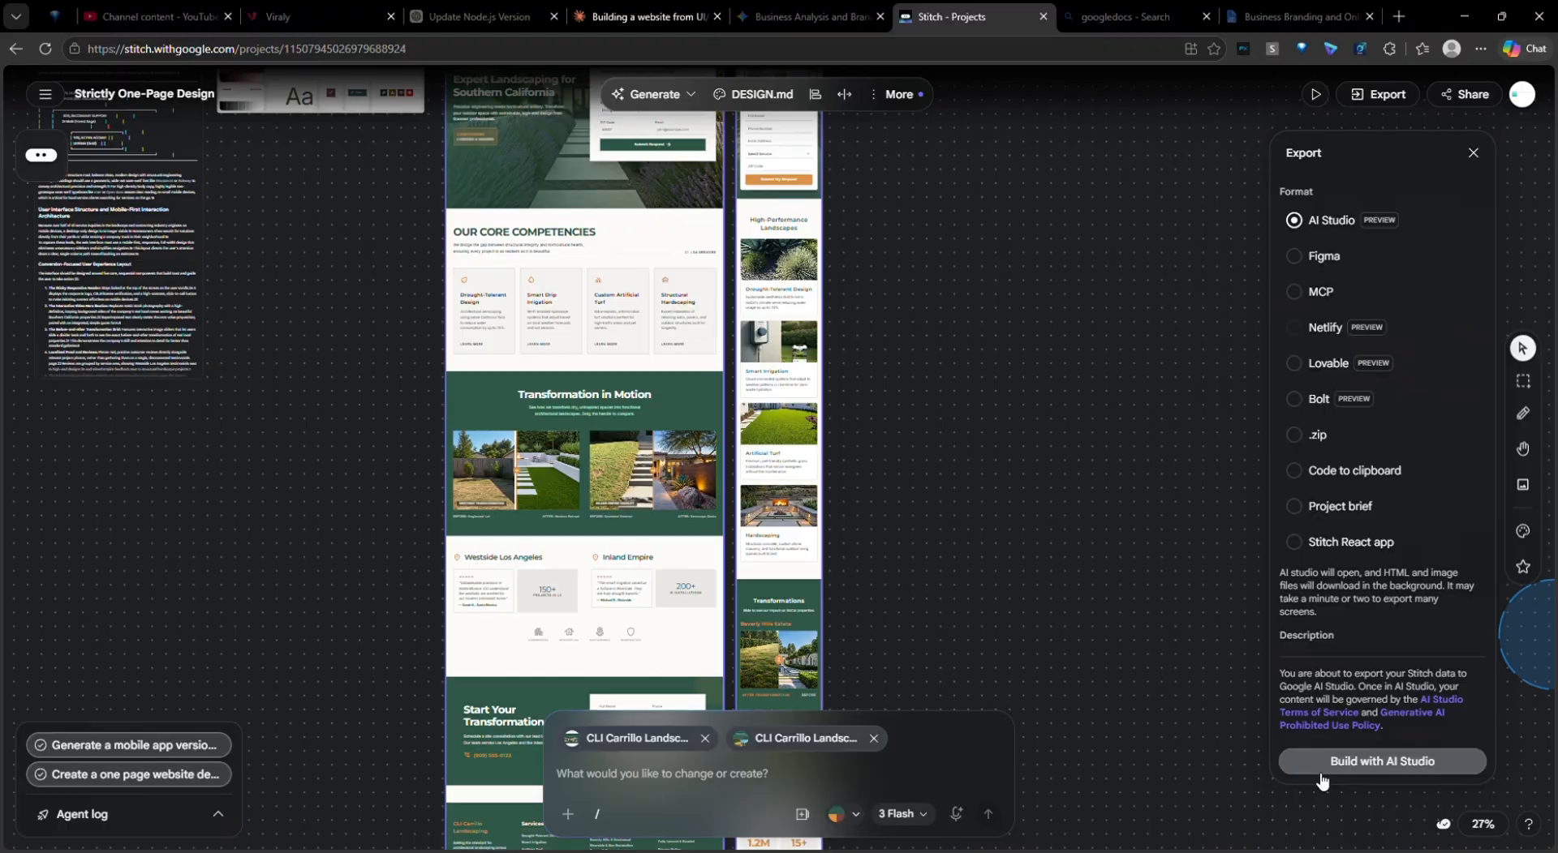
Export the Stitch design to AI Studio and build the app from the prefilled prompt about matching screens and hotlinking images.
click(1381, 761)
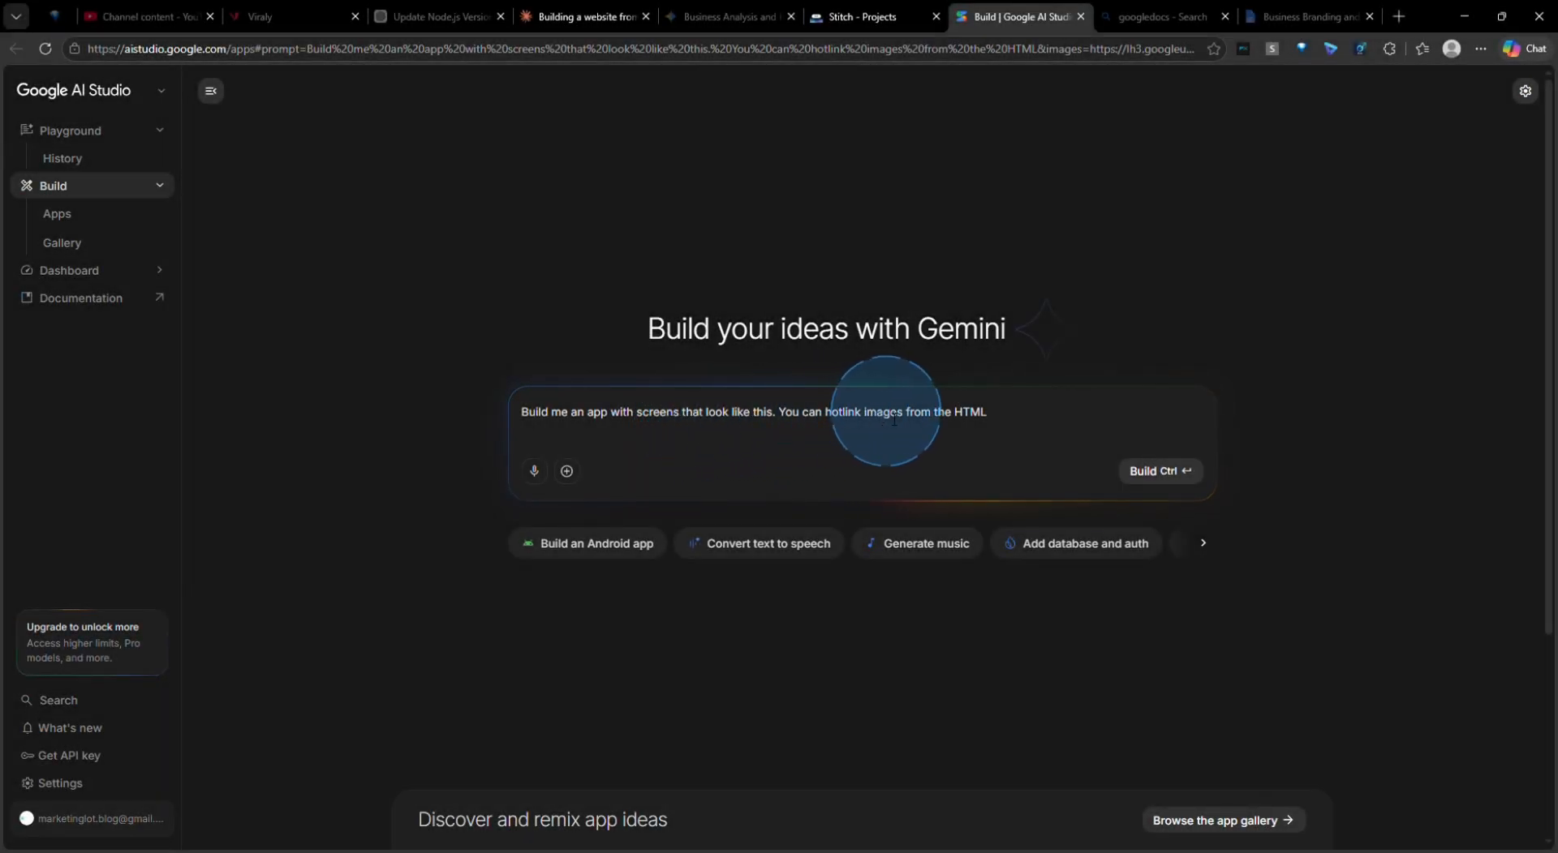
click(1003, 414)
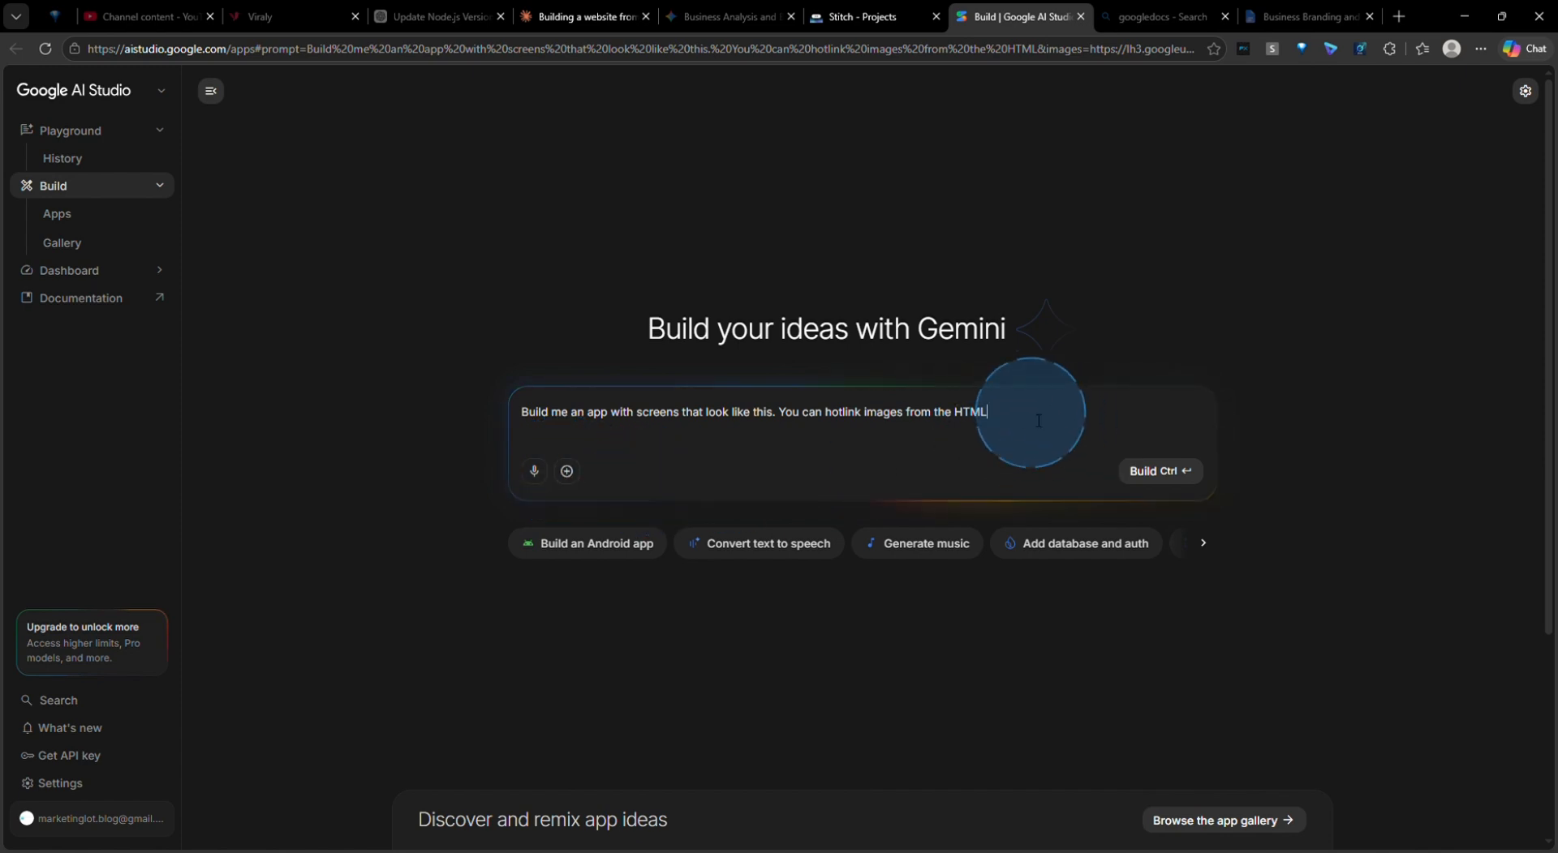
click(1166, 489)
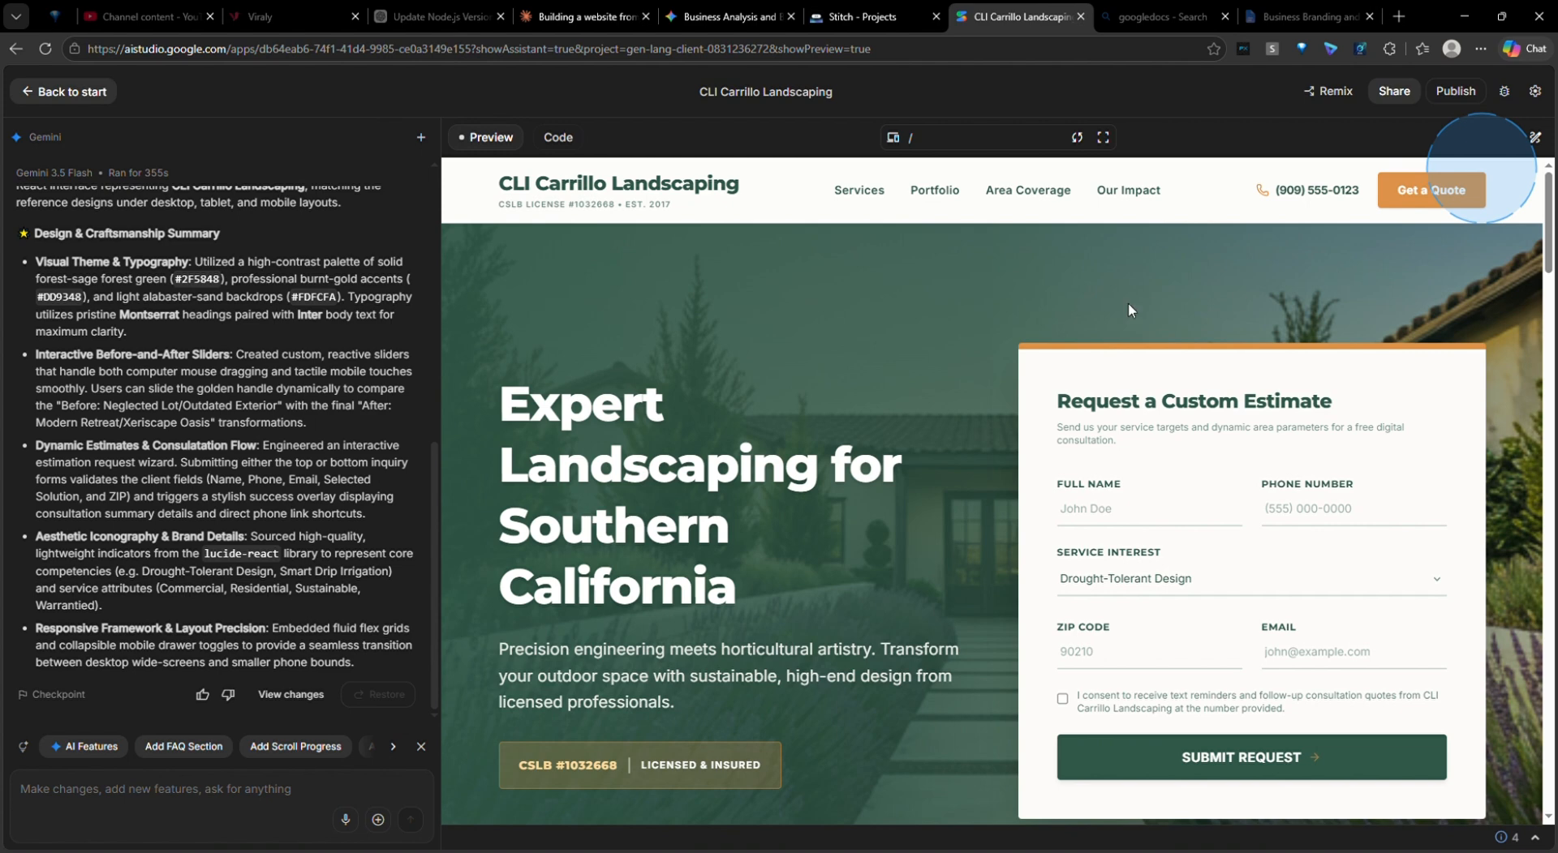
Examine the built landscaping site's page sections in the preview and try the before-and-after comparison sliders.
scroll(1028, 259, down, 1)
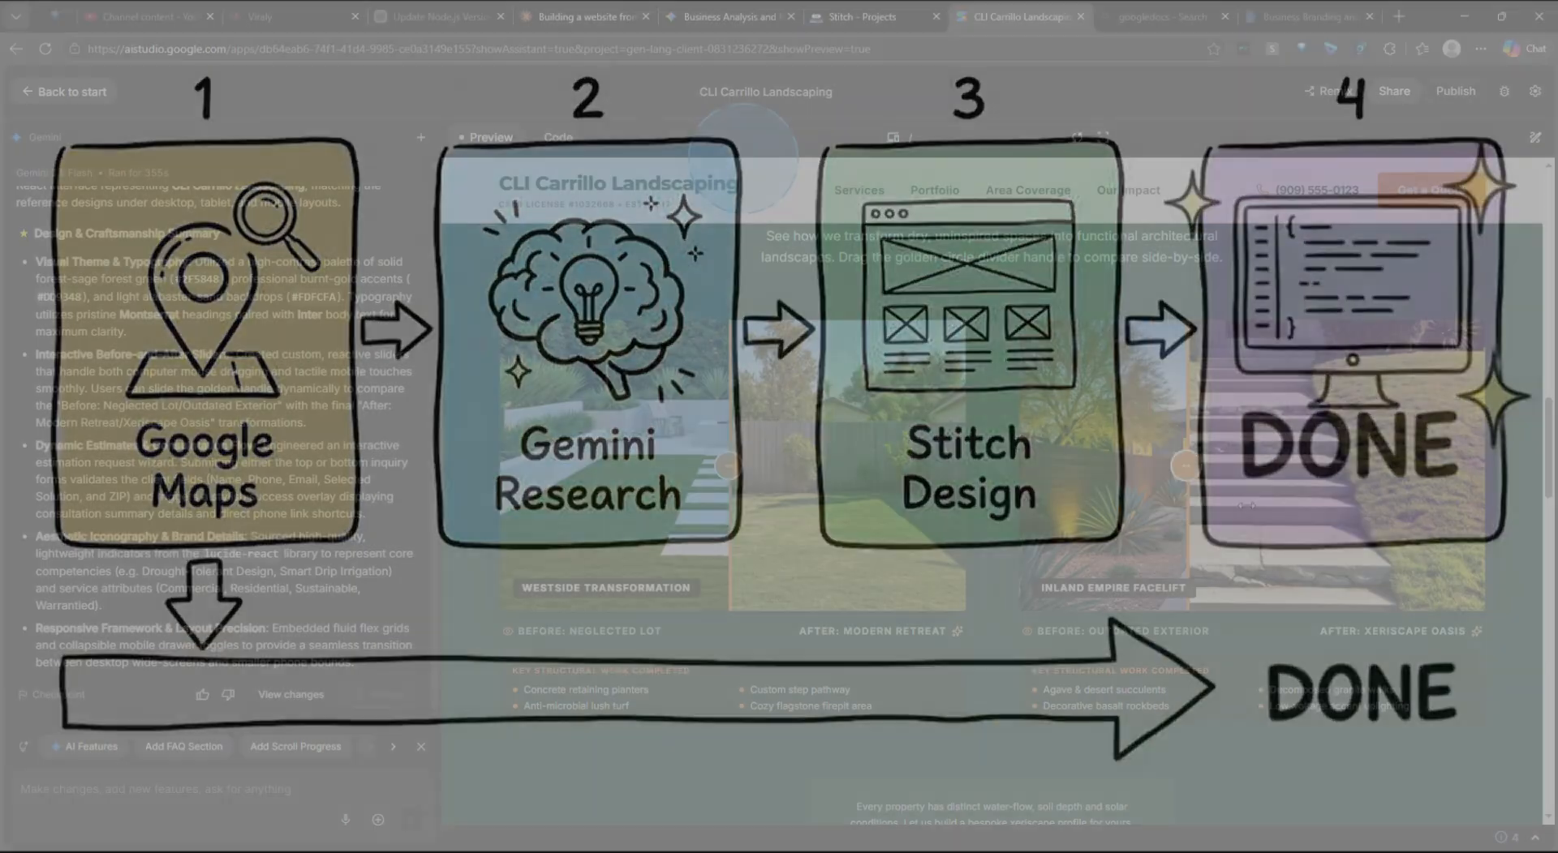
drag(1246, 505, 1267, 509)
drag(1342, 516, 1259, 531)
scroll(970, 822, down, 15)
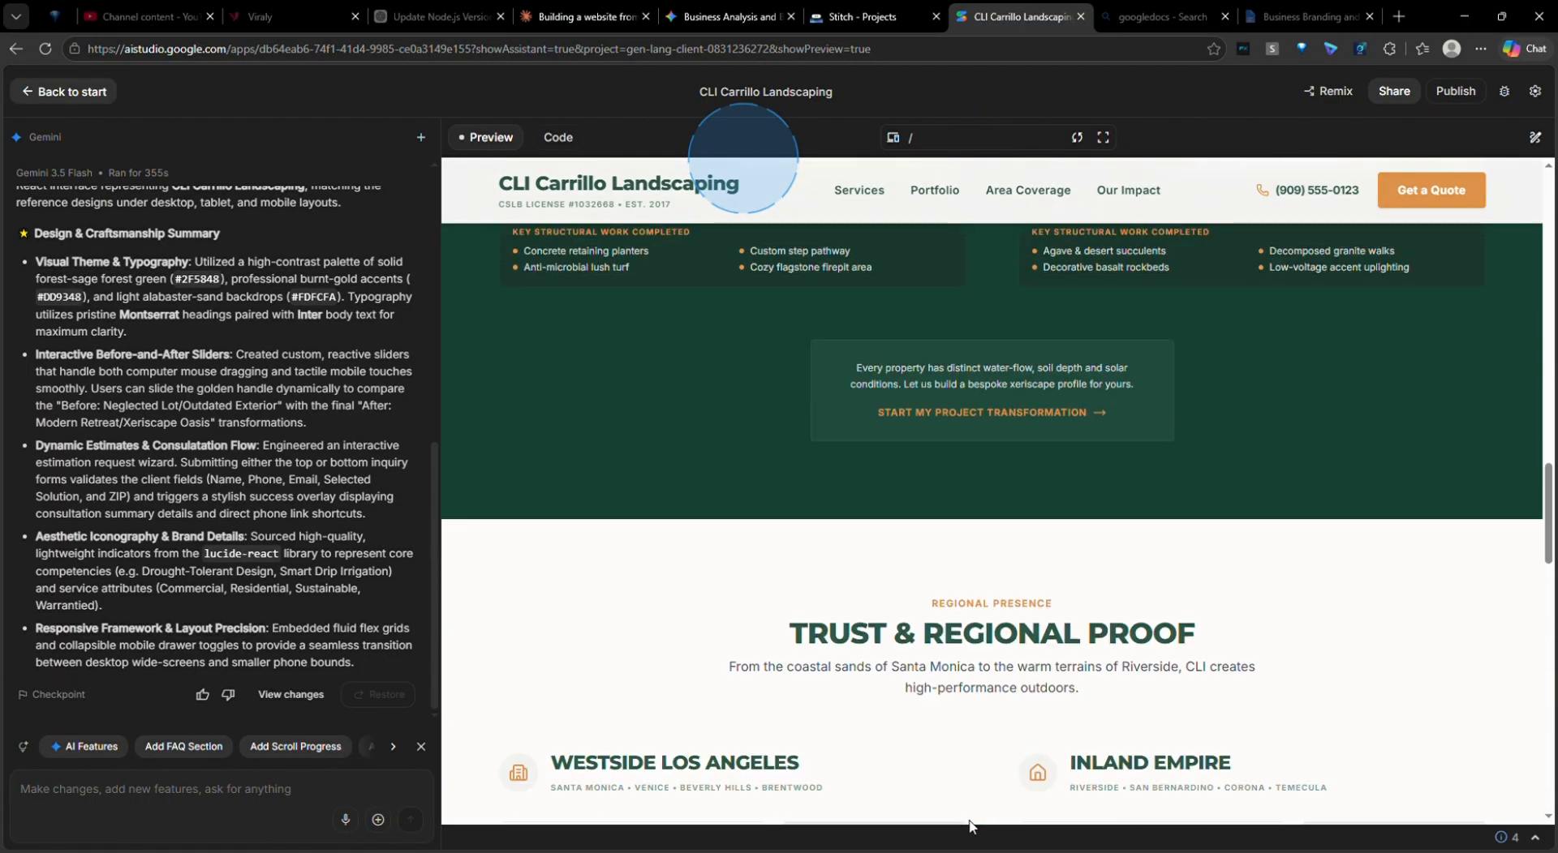
scroll(968, 819, down, 8)
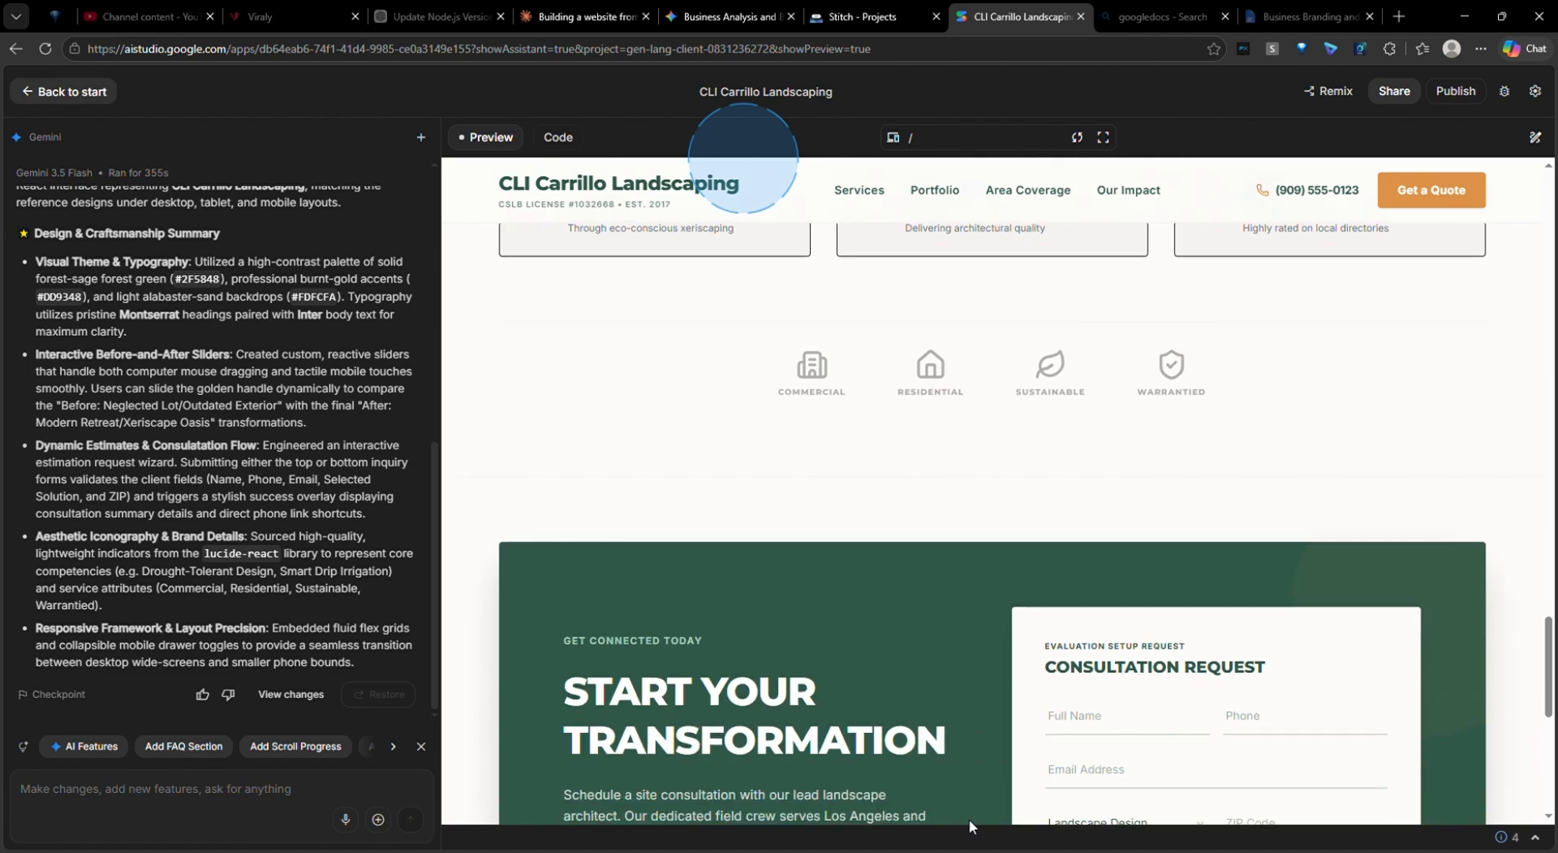
scroll(968, 820, up, 18)
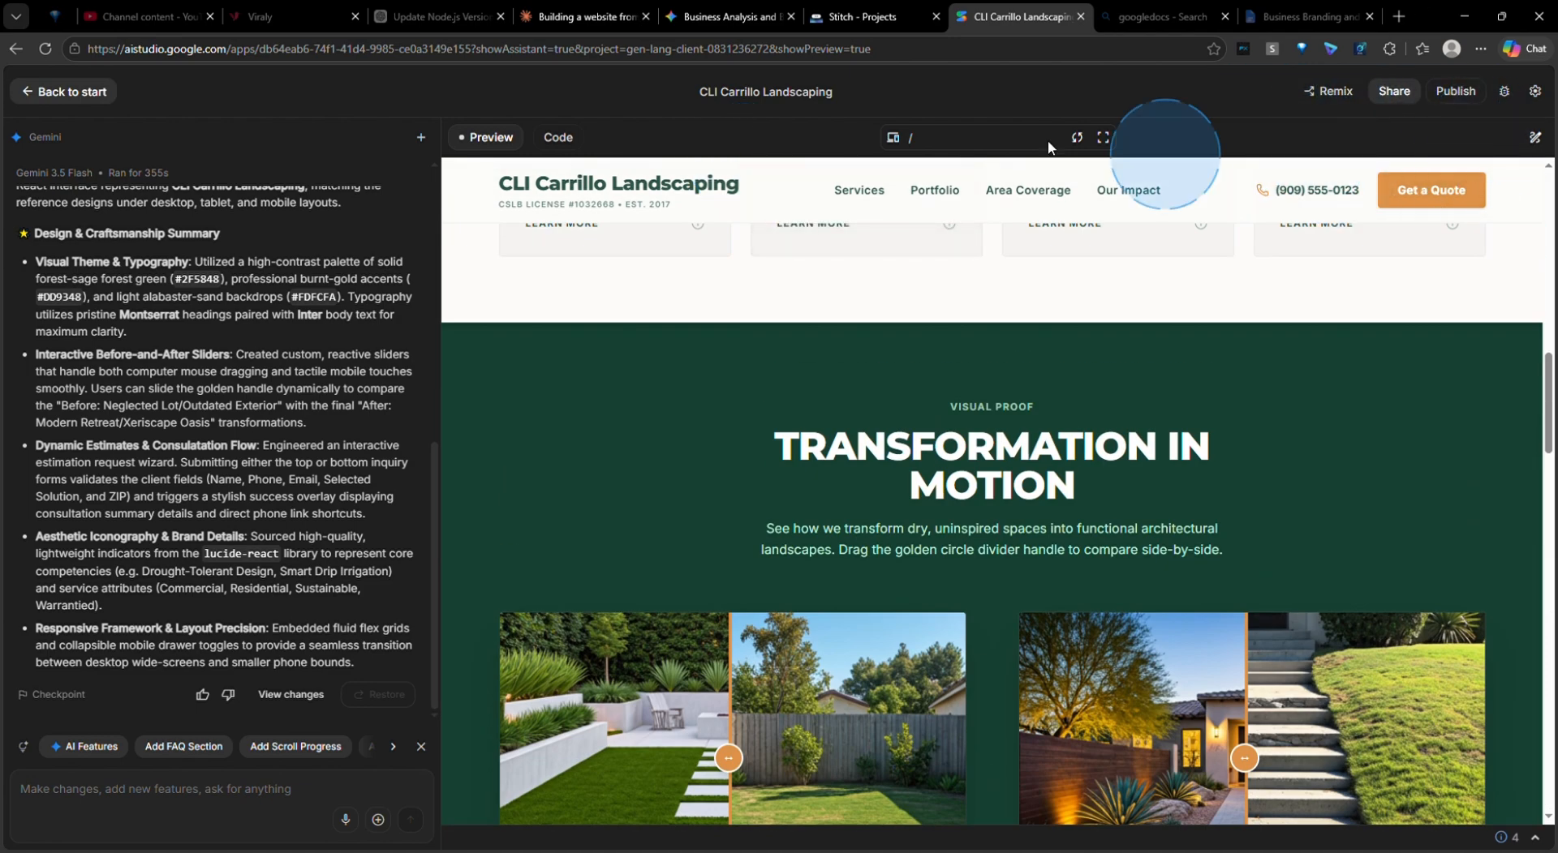
Show the landscaping app's code files and download the project as a .zip file.
click(560, 138)
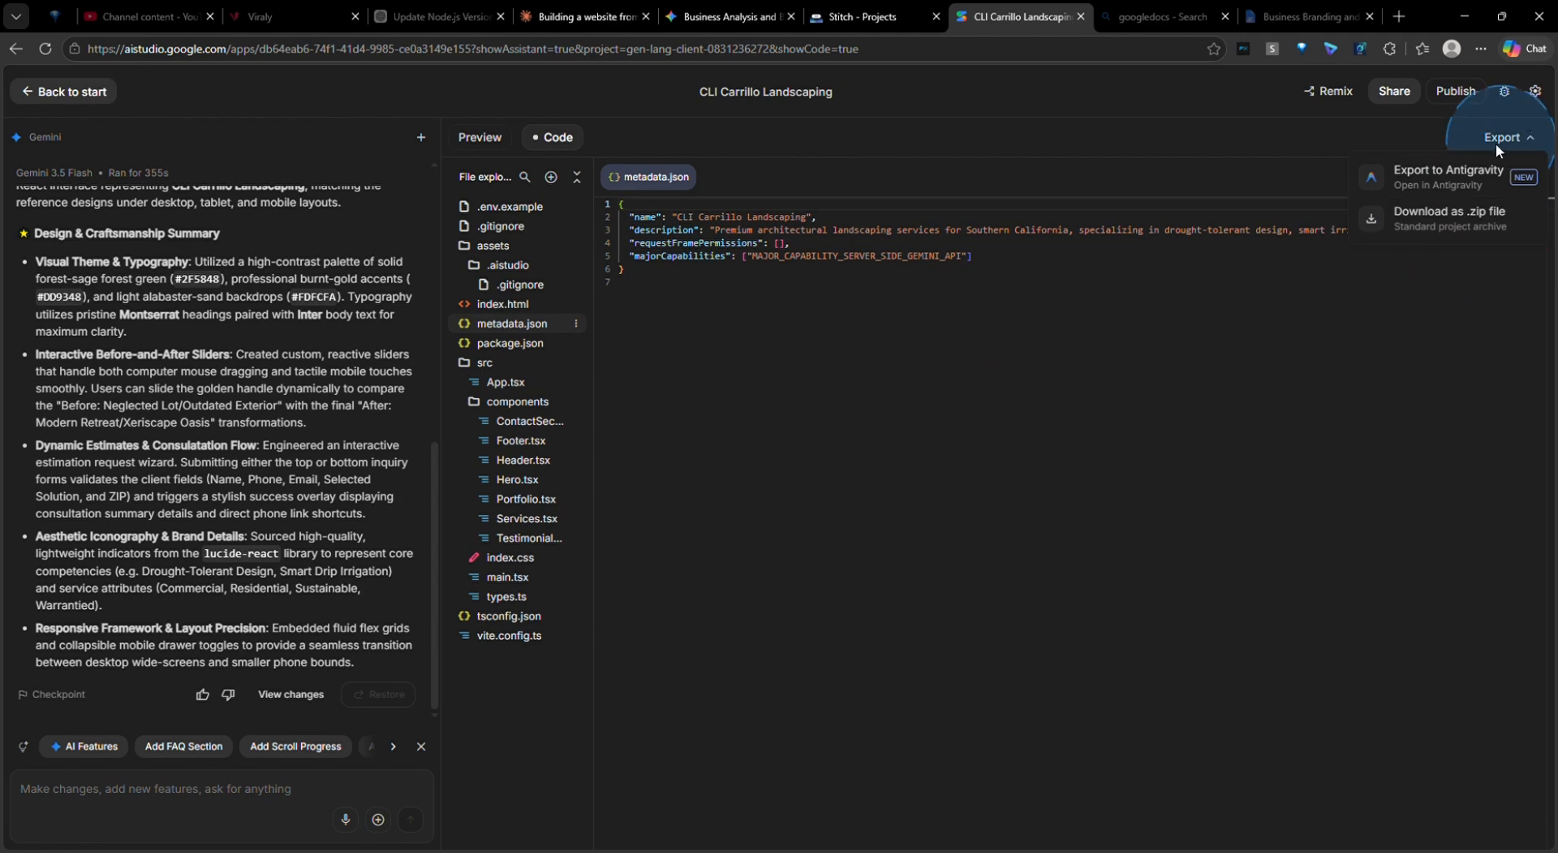
click(1419, 228)
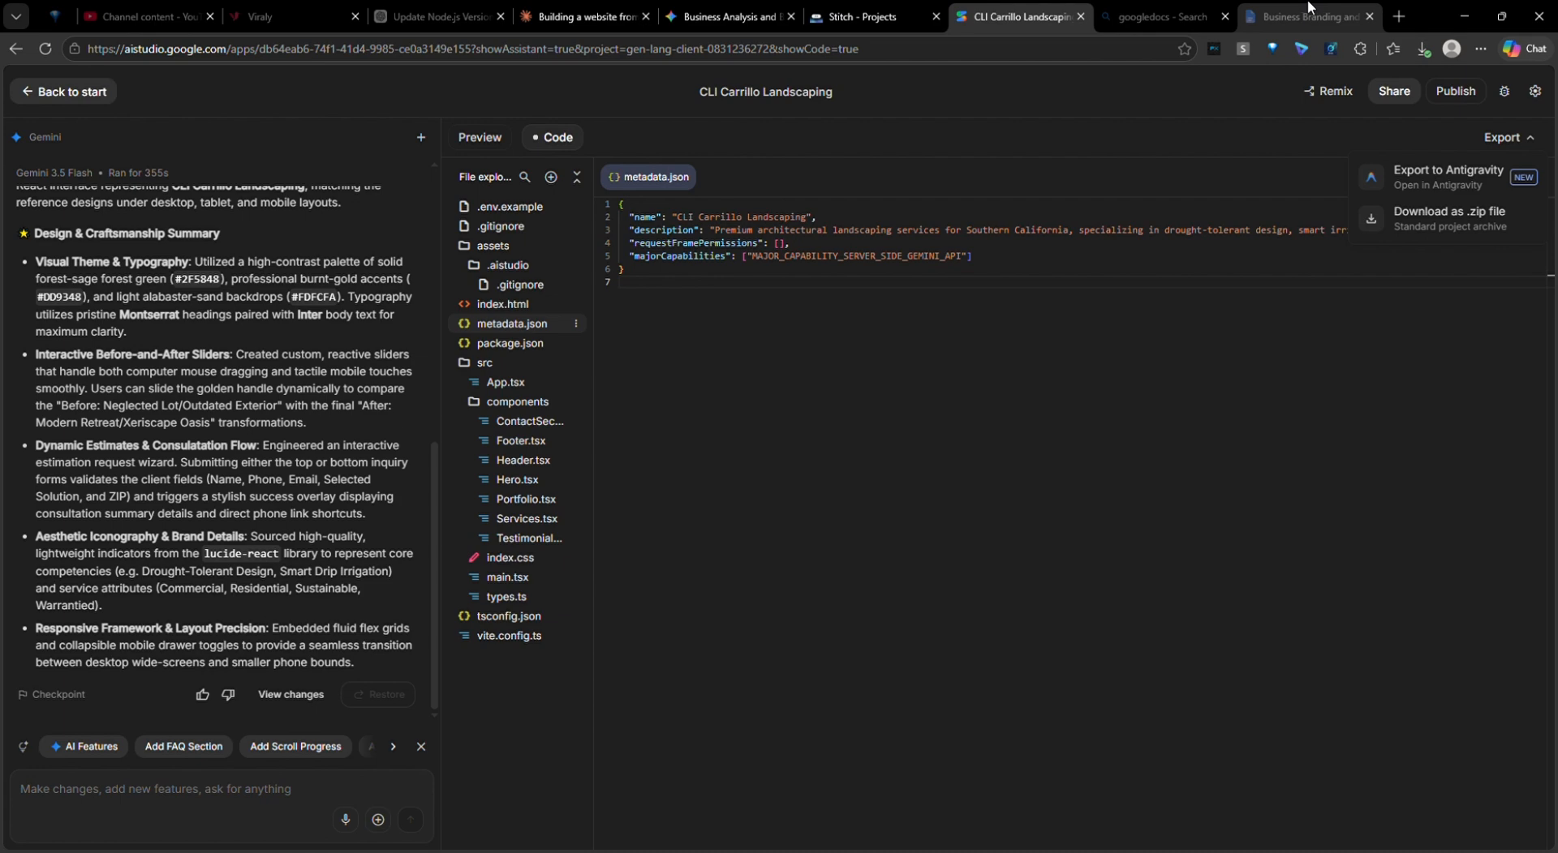
Revisit the Gemini research report and the branding strategy document, and return to the landscaping site's preview in AI Studio.
click(746, 6)
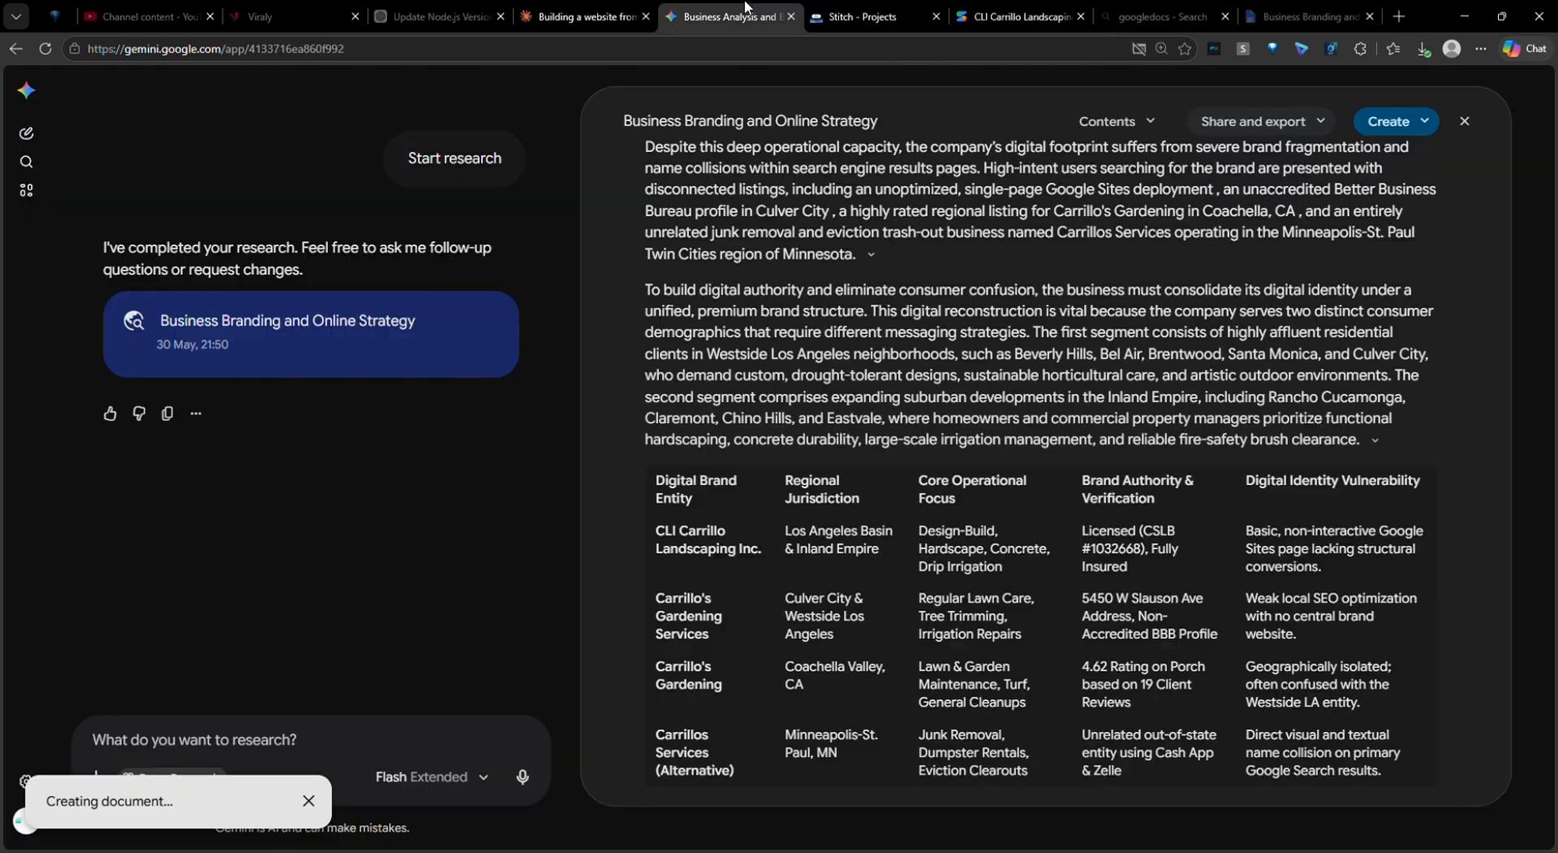
click(1285, 6)
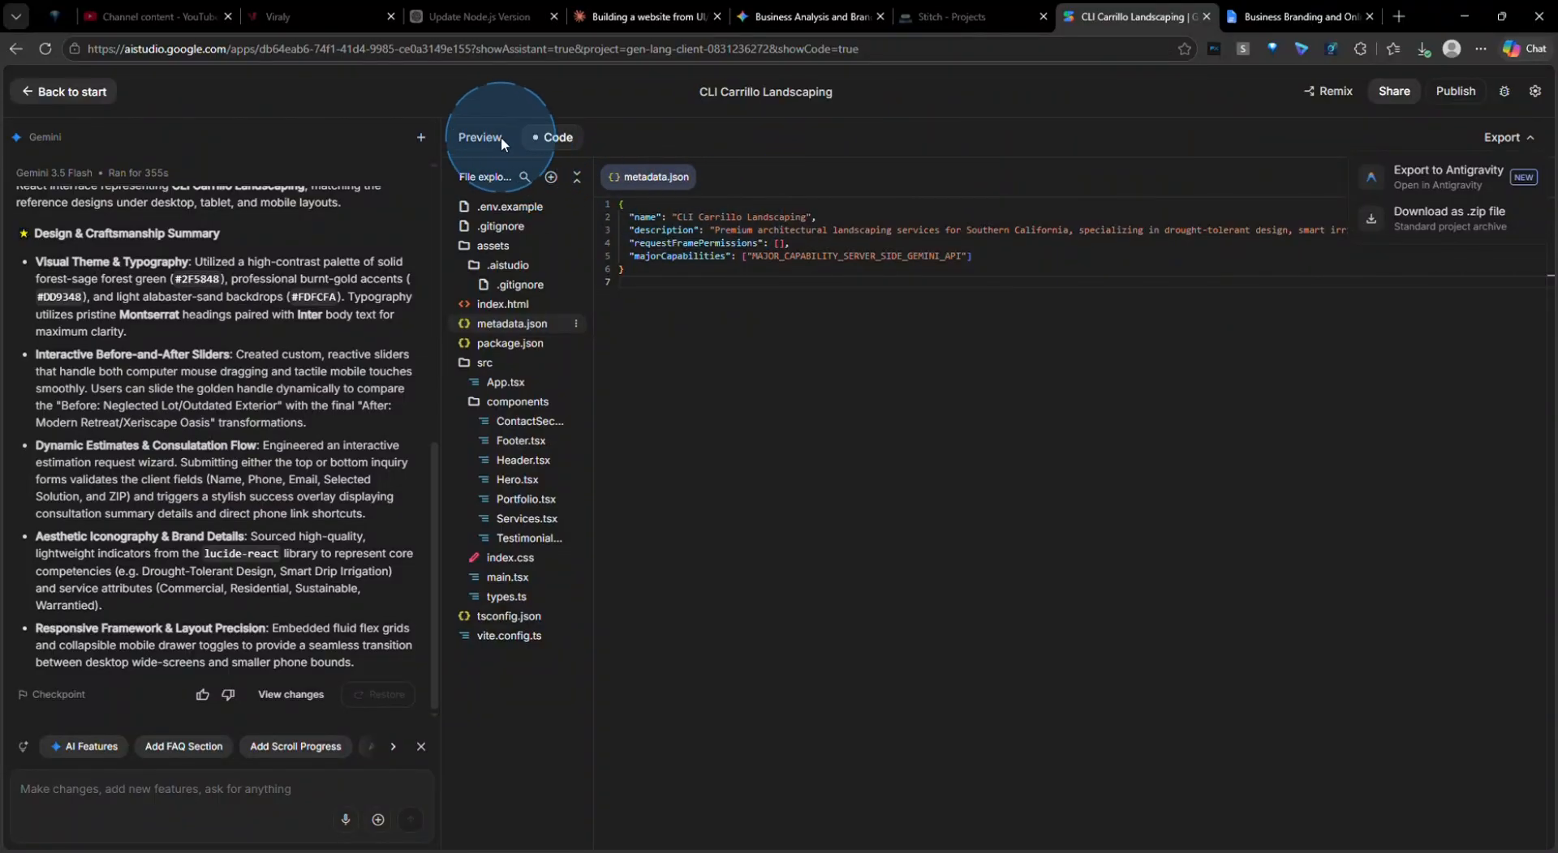
click(500, 137)
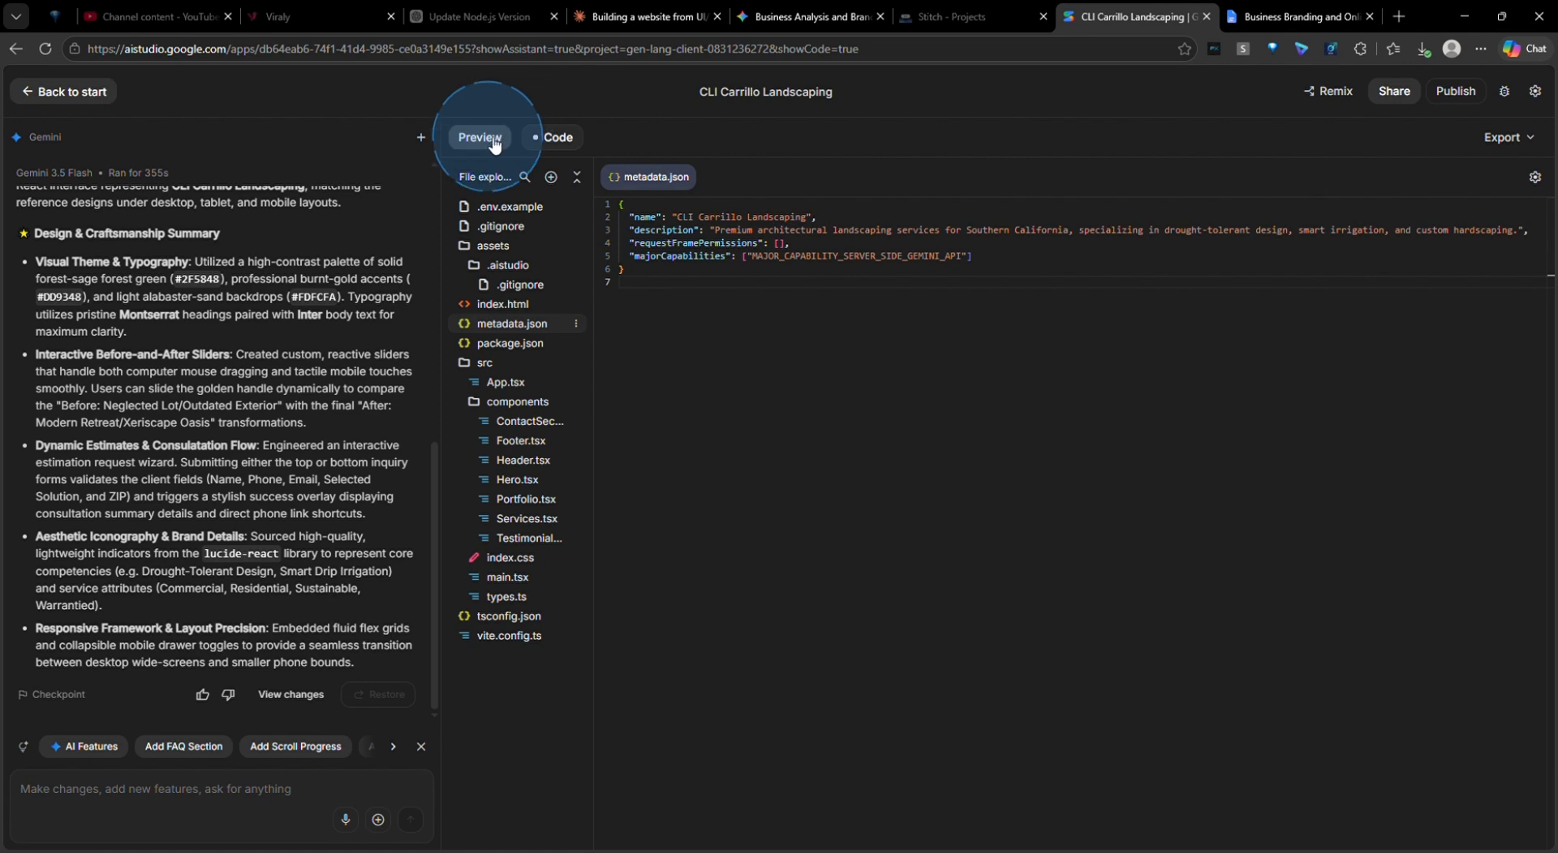
click(494, 138)
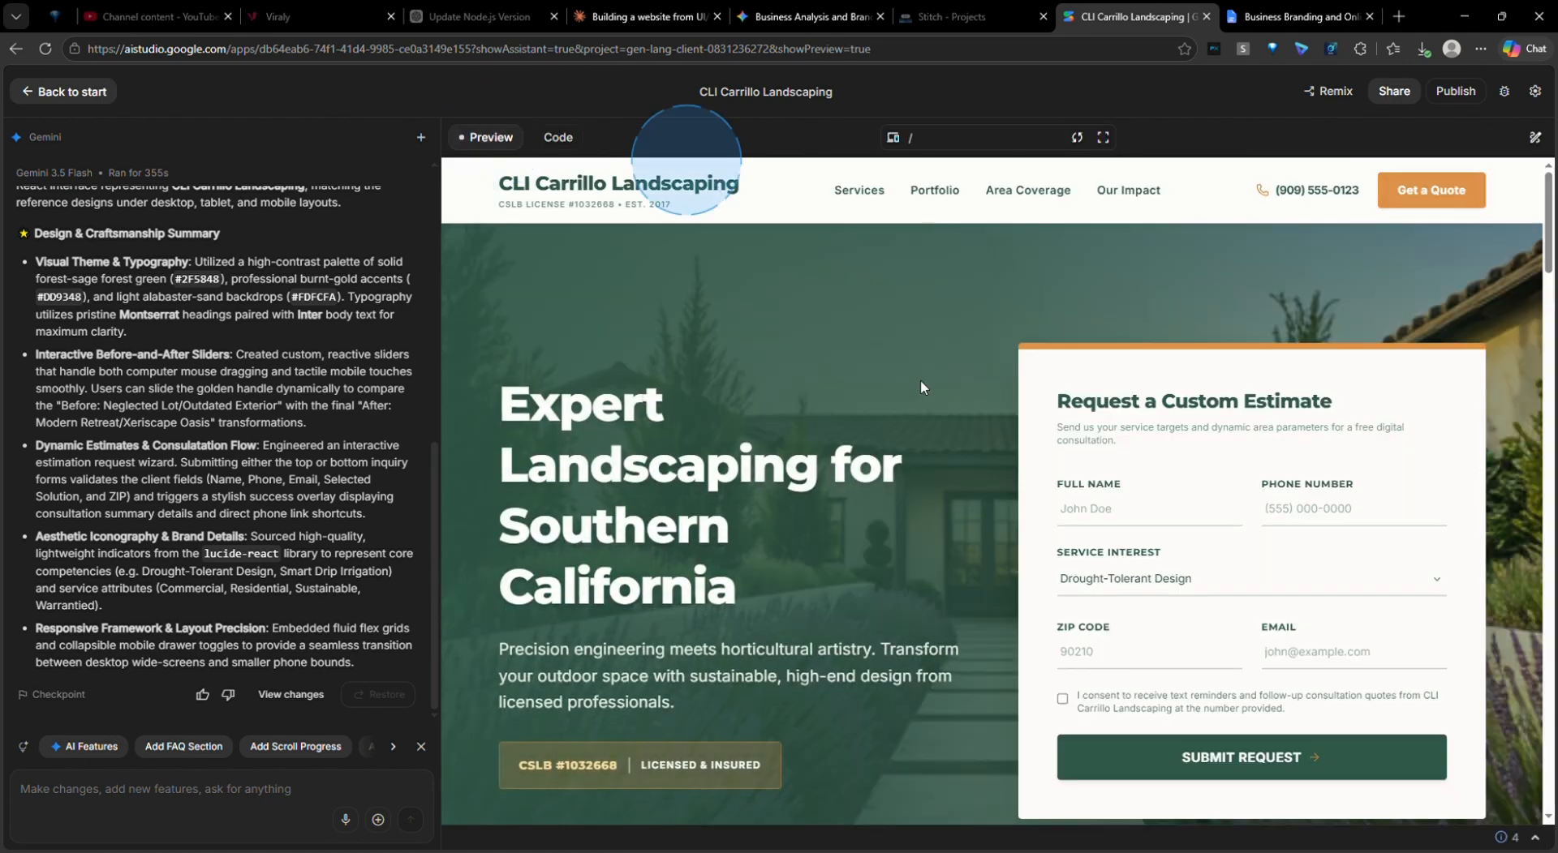